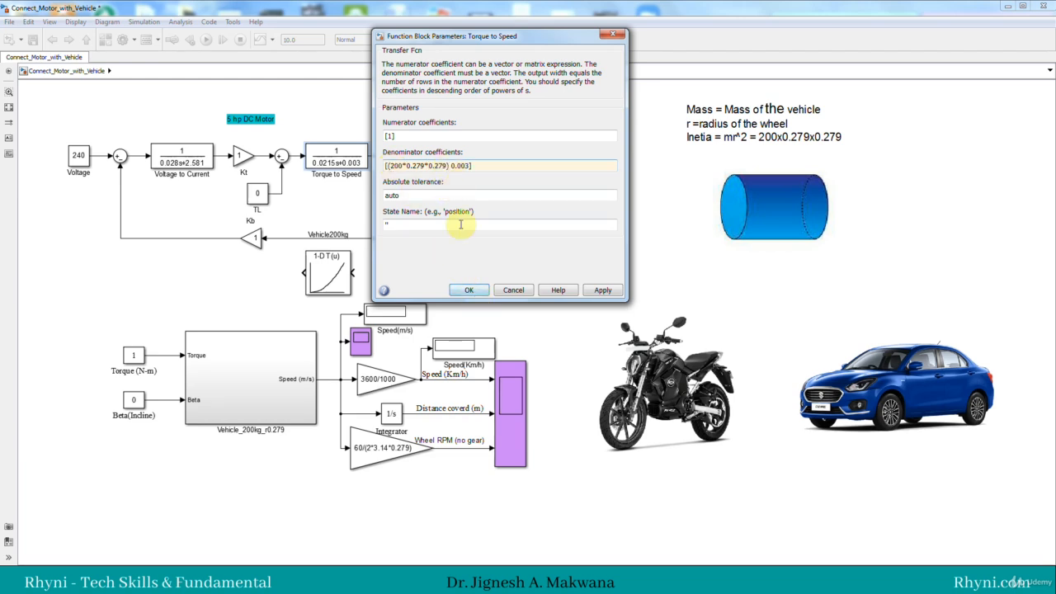
Step: Apply the denominator [(200*0.279*0.279) 0.003] to the Torque to Speed transfer function and widen the block to fit the expression
{"action": "left_click", "coordinate": [471, 290]}
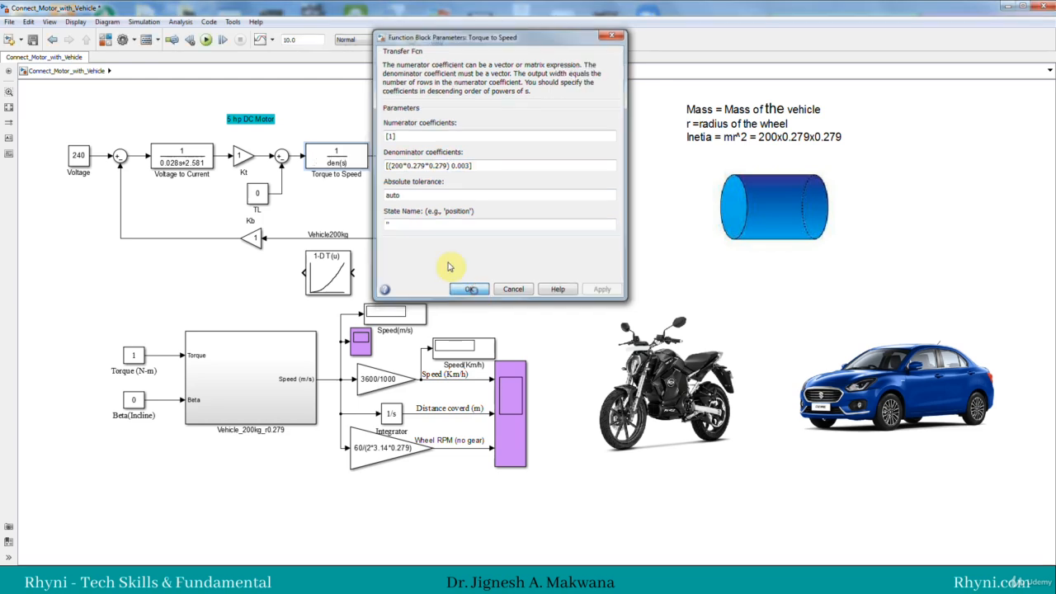
{"action": "left_click_drag", "start_coordinate": [368, 144], "coordinate": [400, 173]}
{"action": "left_click", "coordinate": [391, 180]}
{"action": "left_click", "coordinate": [368, 155]}
{"action": "left_click", "coordinate": [403, 186]}
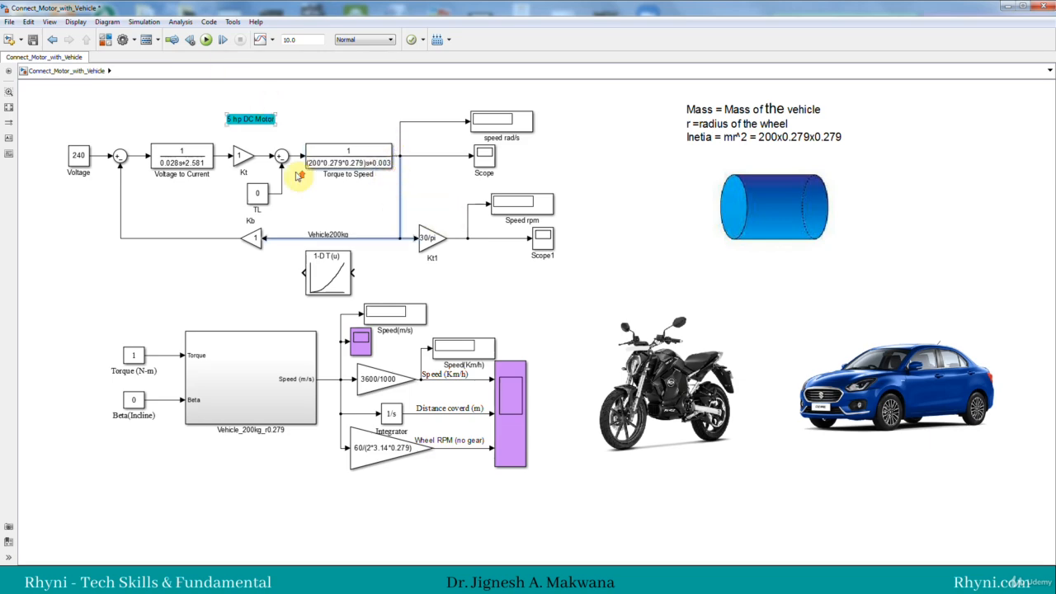
Step: Delete the TL constant and connect the 1-D lookup table's output to the negative input of the sum block before Torque to Speed
{"action": "scroll", "coordinate": [300, 175], "scroll_direction": "up", "scroll_amount": 5}
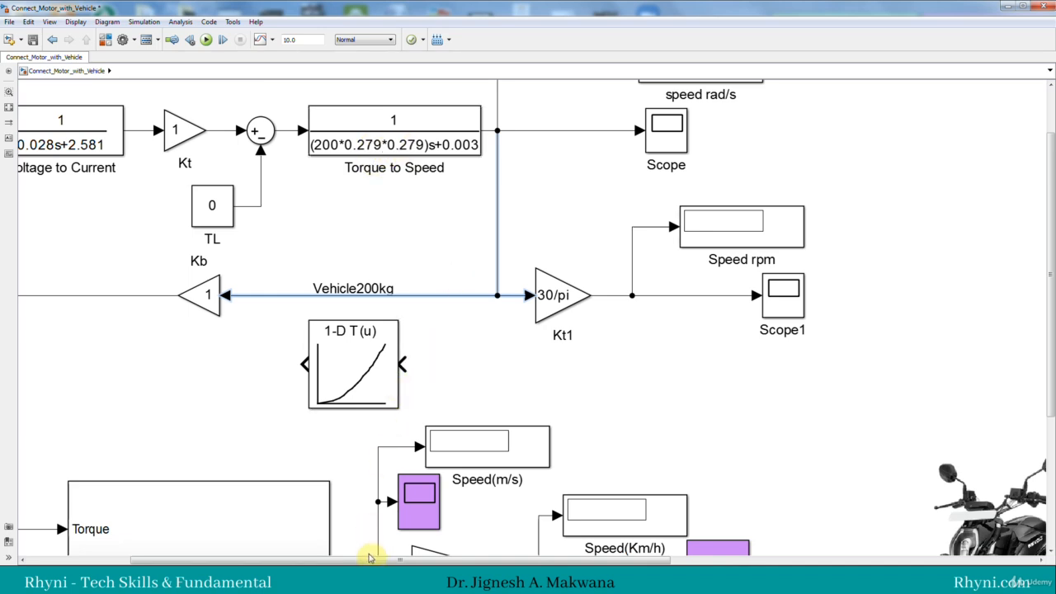
{"action": "left_click_drag", "start_coordinate": [369, 560], "coordinate": [254, 561]}
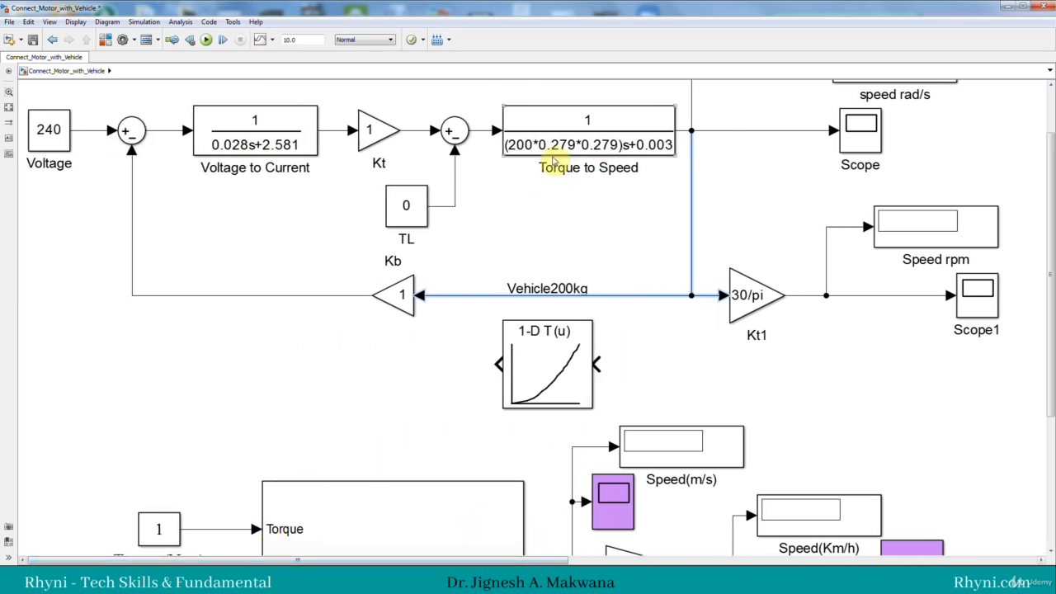
{"action": "scroll", "coordinate": [520, 157], "scroll_direction": "down", "scroll_amount": 1}
{"action": "scroll", "coordinate": [682, 198], "scroll_direction": "down", "scroll_amount": 1}
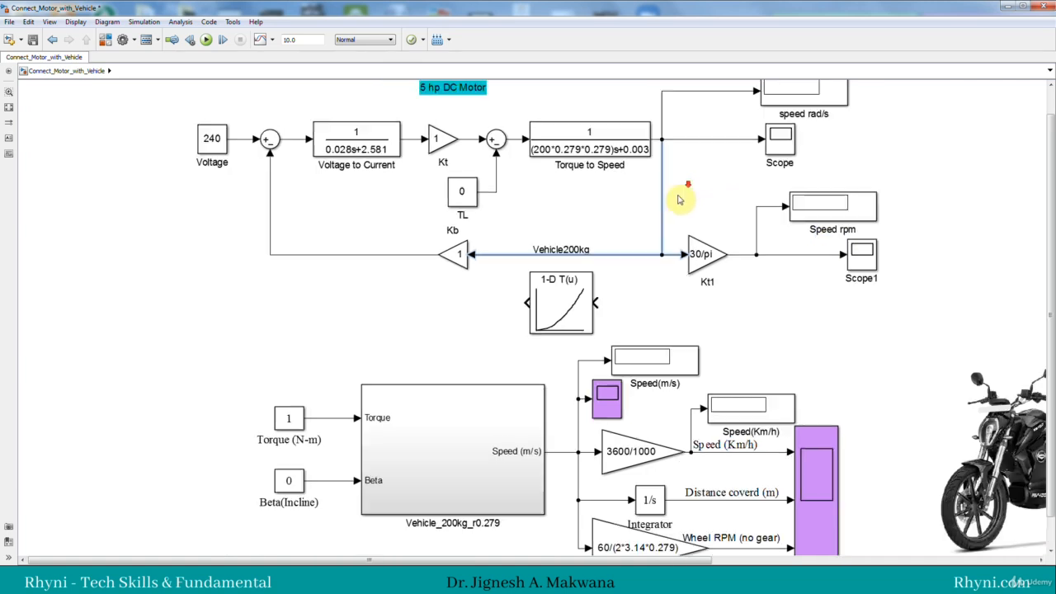
{"action": "left_click_drag", "start_coordinate": [421, 561], "coordinate": [556, 561]}
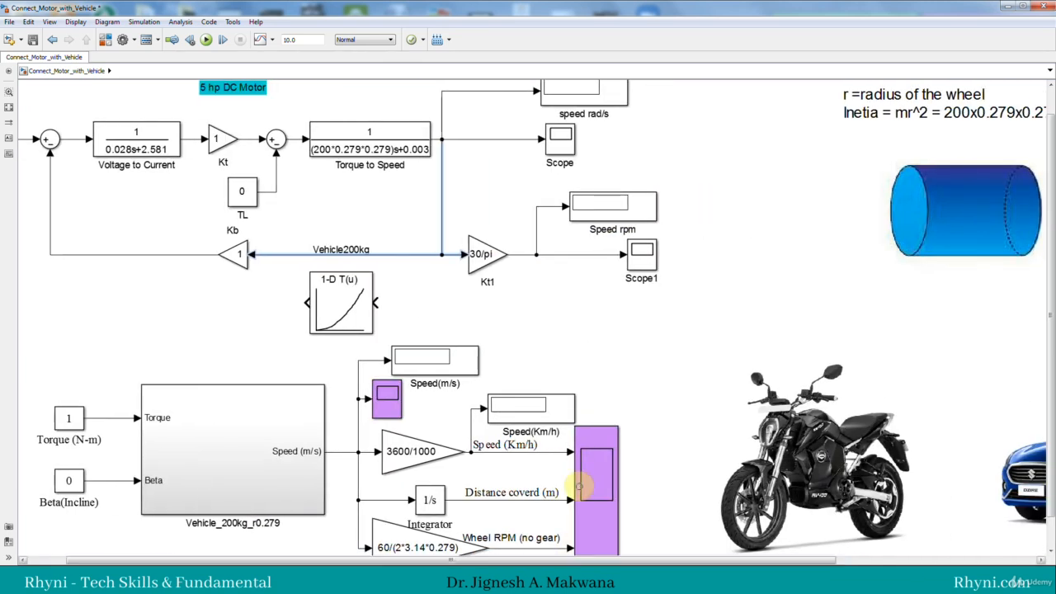
{"action": "scroll", "coordinate": [698, 256], "scroll_direction": "down", "scroll_amount": 1}
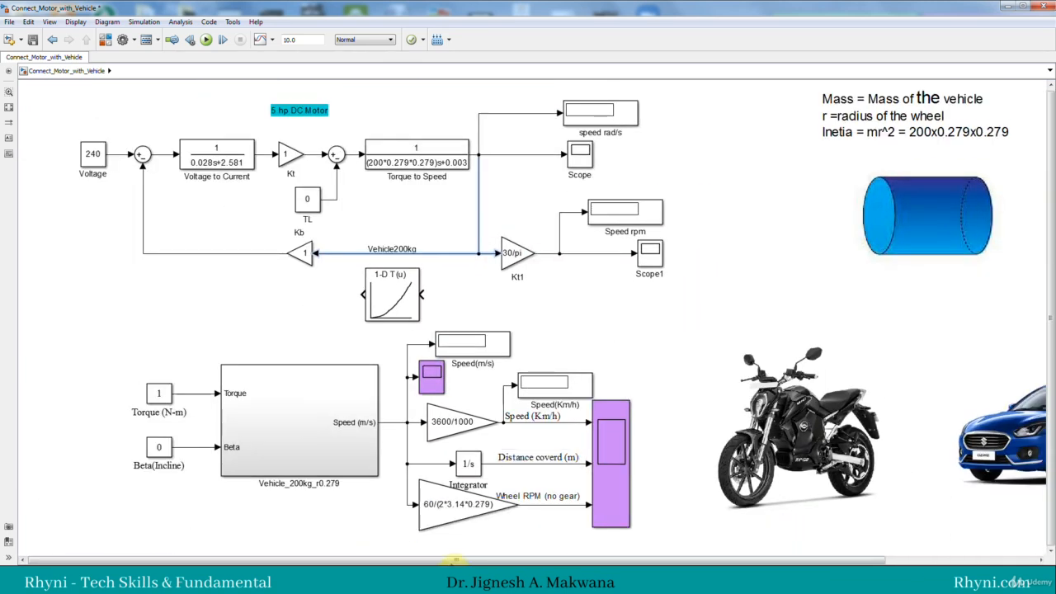
{"action": "left_click_drag", "start_coordinate": [454, 560], "coordinate": [519, 561]}
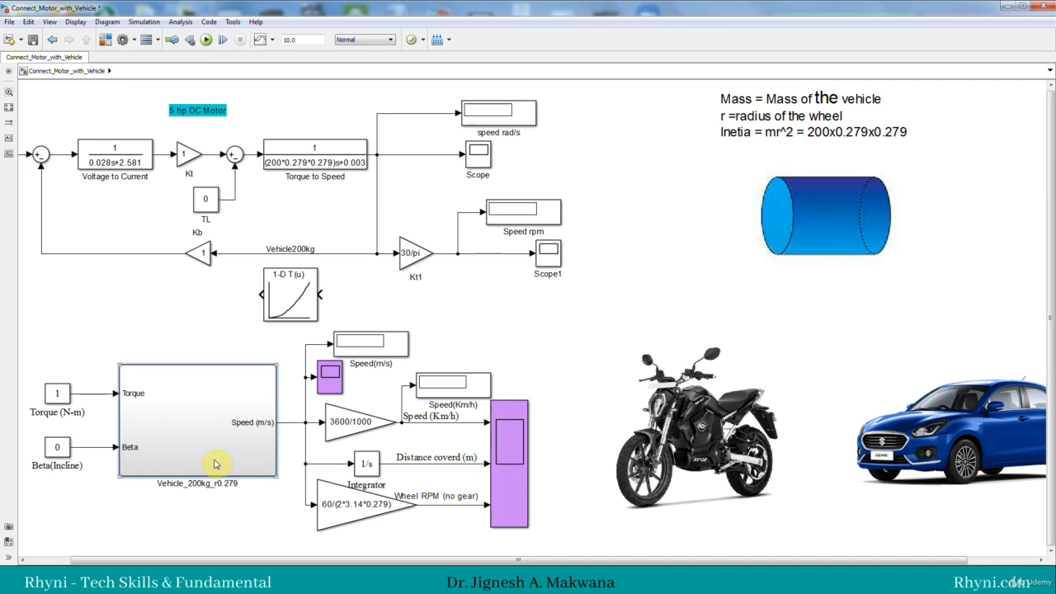
{"action": "left_click", "coordinate": [206, 200]}
{"action": "key", "text": "Delete"}
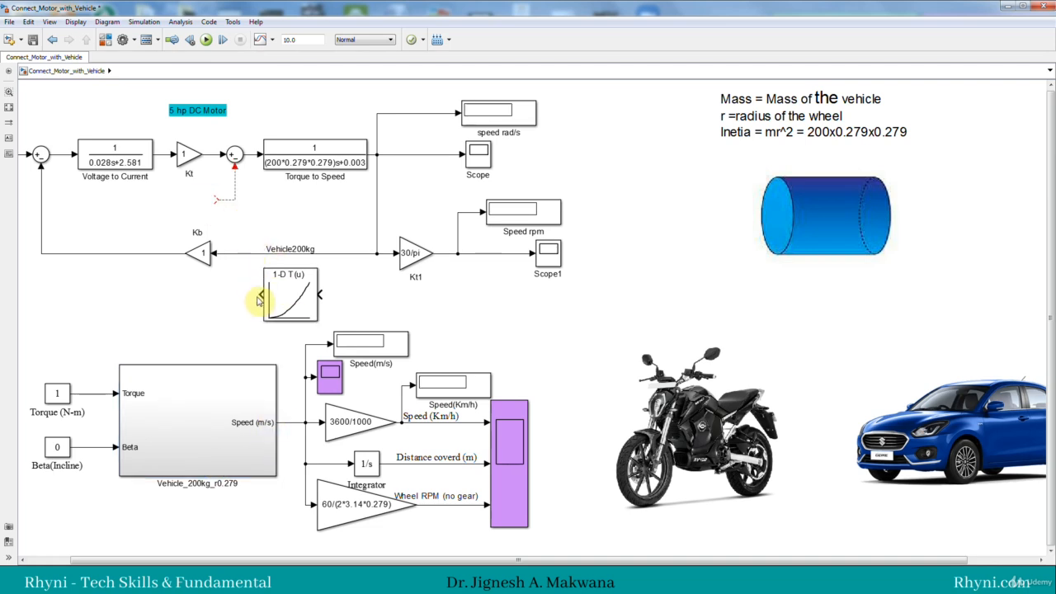
{"action": "left_click_drag", "start_coordinate": [257, 301], "coordinate": [219, 200]}
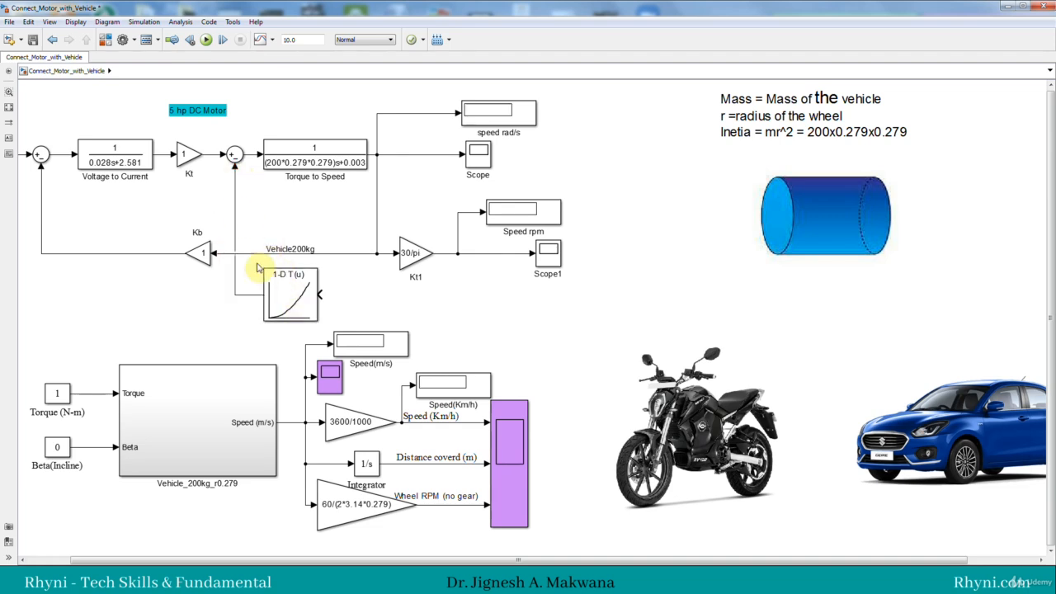
{"action": "left_click", "coordinate": [314, 294]}
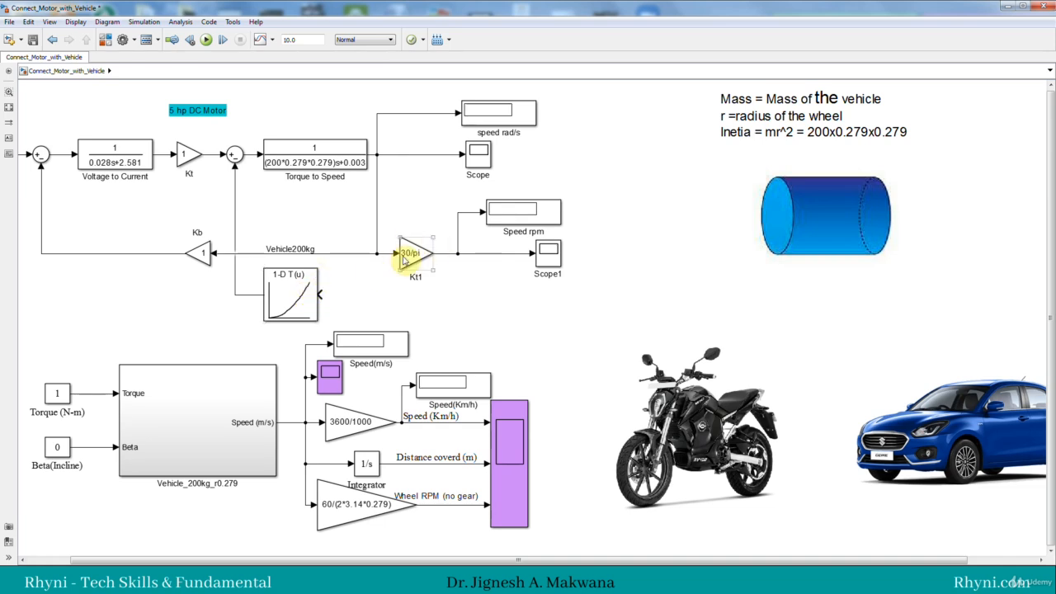
{"action": "left_click", "coordinate": [415, 256]}
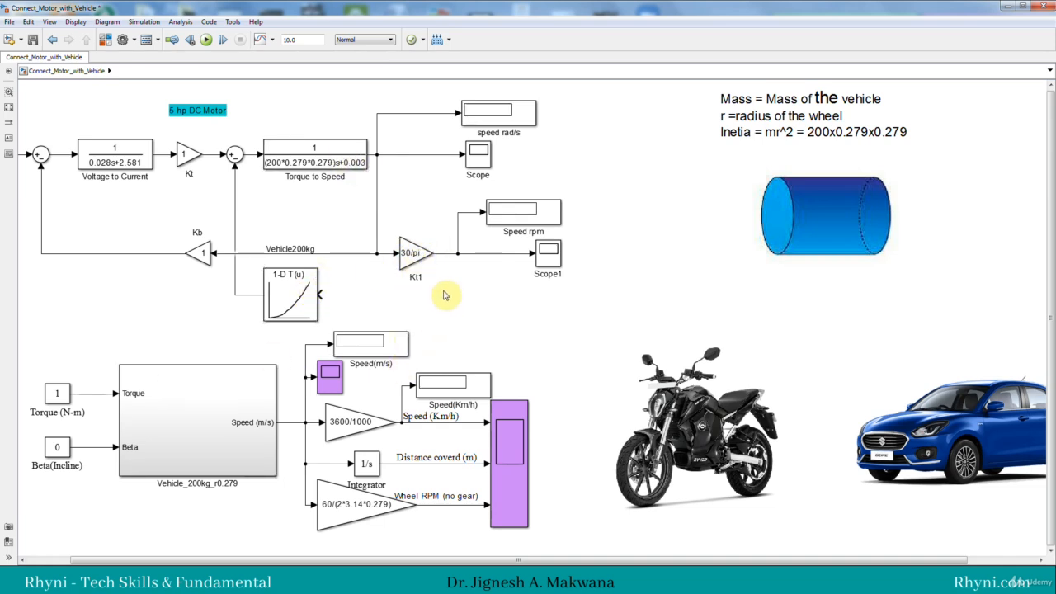
{"action": "left_click", "coordinate": [754, 331]}
{"action": "left_click", "coordinate": [674, 291]}
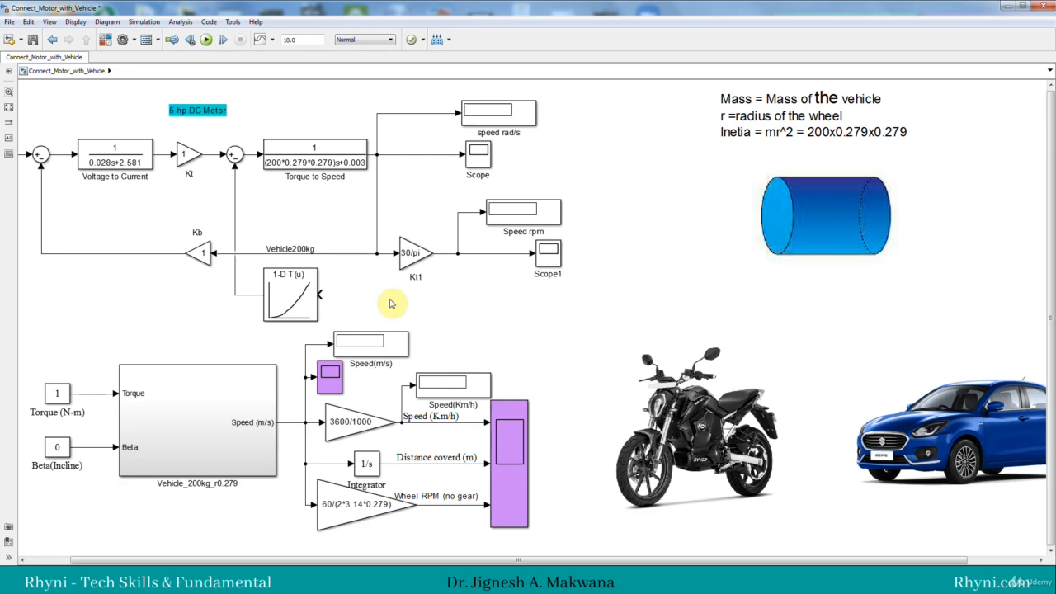
Step: Shift the vehicle model and pictures down and the DC motor model up to make room between them
{"action": "scroll", "coordinate": [389, 300], "scroll_direction": "up", "scroll_amount": 1}
{"action": "scroll", "coordinate": [431, 338], "scroll_direction": "down", "scroll_amount": 3}
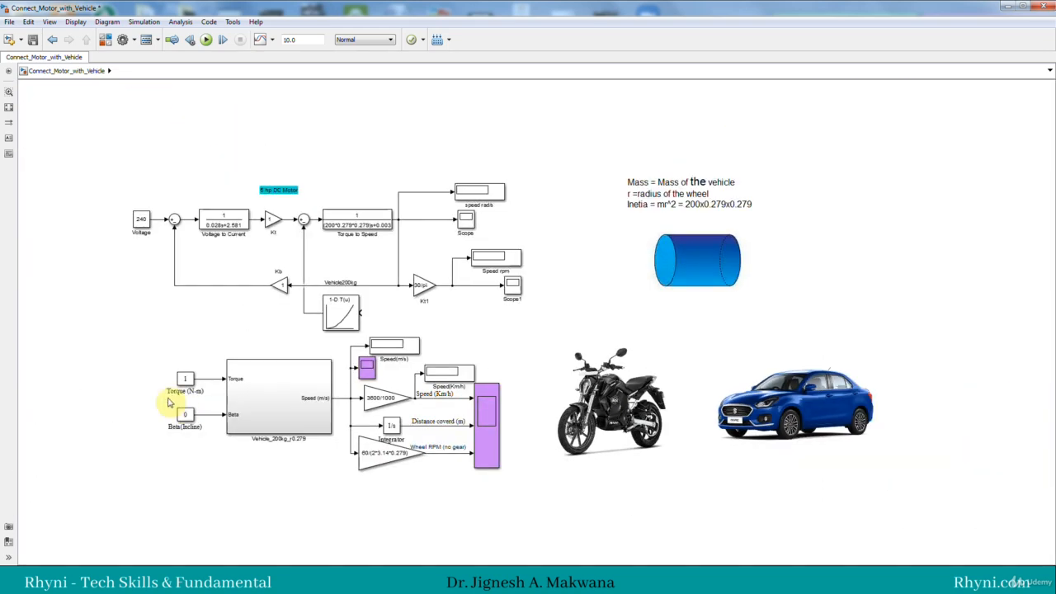
{"action": "left_click_drag", "start_coordinate": [160, 349], "coordinate": [893, 487]}
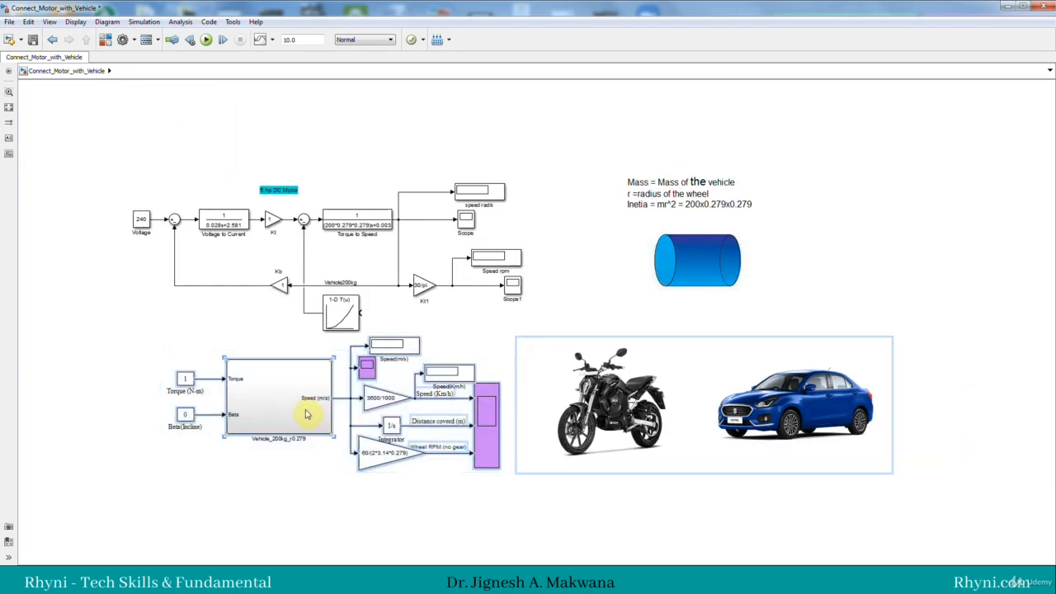
{"action": "left_click_drag", "start_coordinate": [306, 414], "coordinate": [306, 485]}
{"action": "left_click_drag", "start_coordinate": [126, 176], "coordinate": [540, 371]}
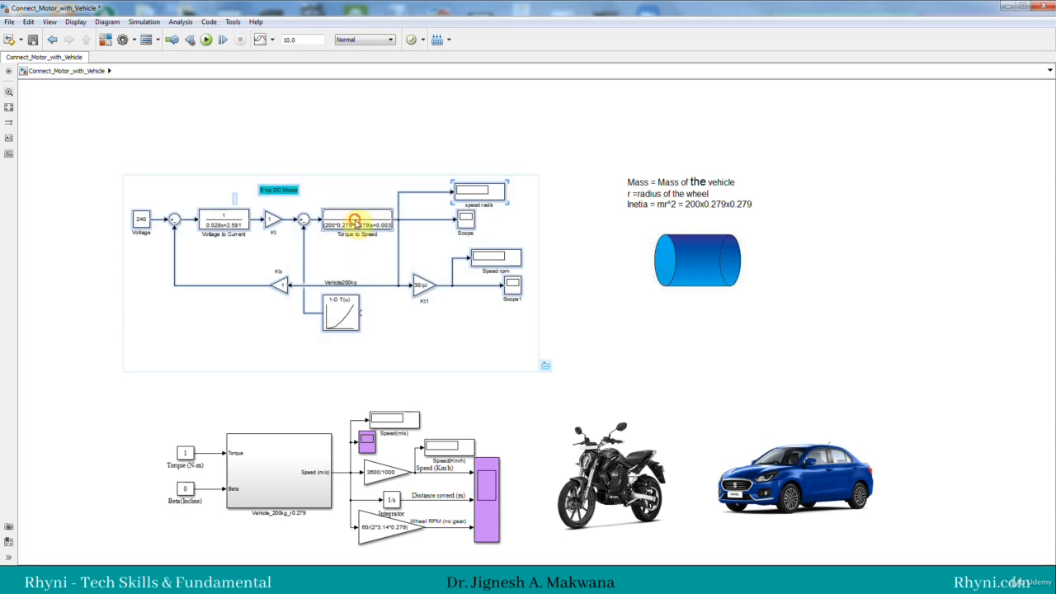
{"action": "left_click_drag", "start_coordinate": [355, 223], "coordinate": [340, 167]}
Step: Duplicate the Kt1 gain block below the Speed rpm branch and name the copy "gain"
{"action": "scroll", "coordinate": [349, 176], "scroll_direction": "up", "scroll_amount": 4}
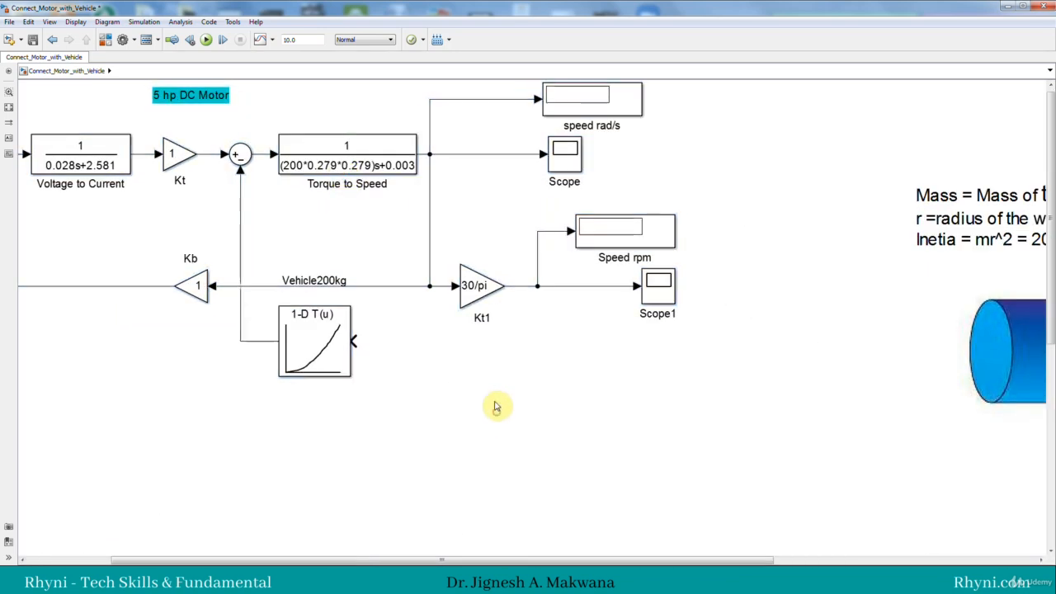
{"action": "left_click_drag", "start_coordinate": [407, 557], "coordinate": [346, 559]}
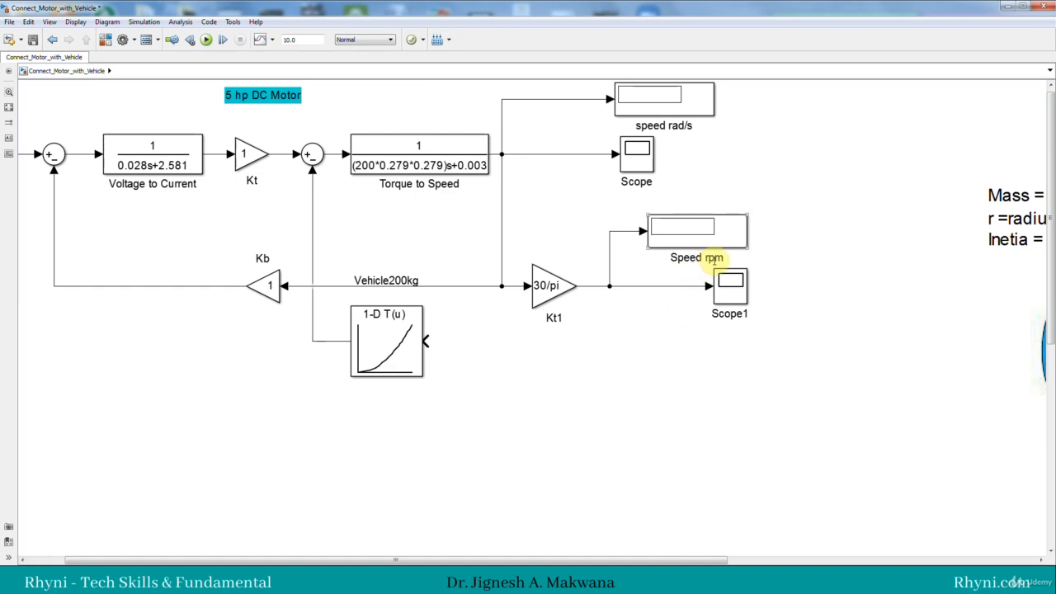
{"action": "left_click", "coordinate": [502, 179]}
{"action": "left_click", "coordinate": [748, 246]}
{"action": "left_click", "coordinate": [571, 287]}
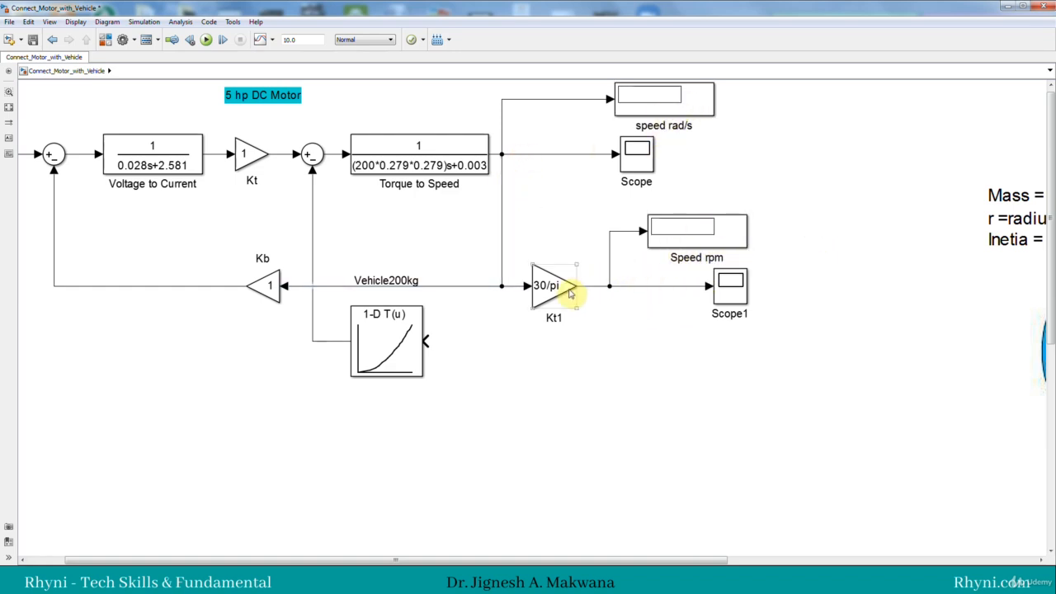
{"action": "left_click_drag", "start_coordinate": [553, 295], "coordinate": [632, 406]}
{"action": "left_click", "coordinate": [640, 410]}
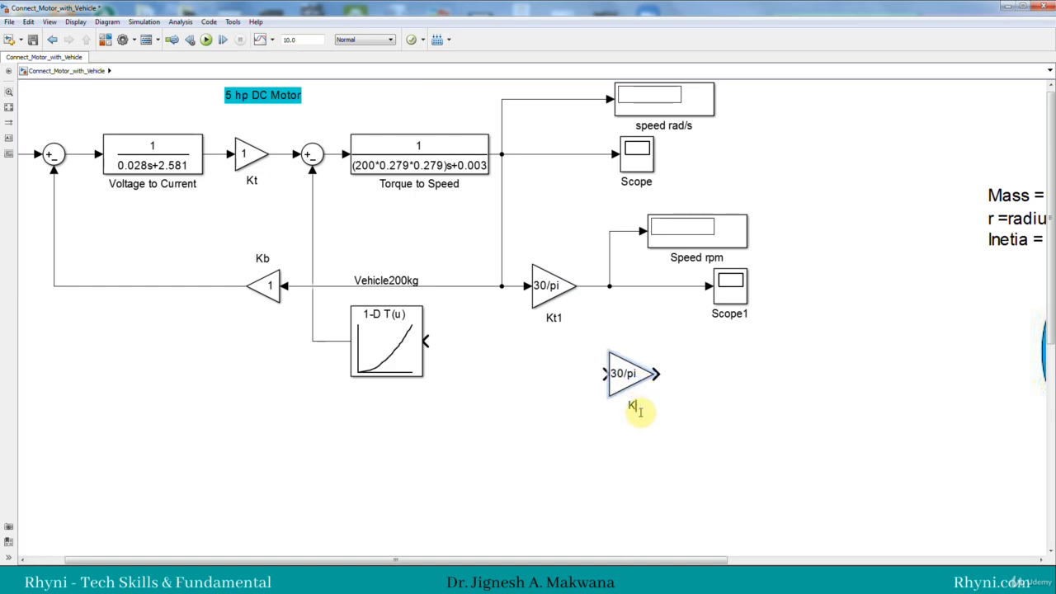
{"action": "key", "text": "BackSpace"}
{"action": "type", "text": "Kt2"}
Step: Feed the copied gain block from the Kt1 output line and set its gain to 2*pi*0.279
{"action": "mouse_move", "coordinate": [624, 378]}
{"action": "left_mouse_down"}
{"action": "mouse_move", "coordinate": [607, 376]}
{"action": "mouse_move", "coordinate": [609, 286]}
{"action": "left_mouse_up"}
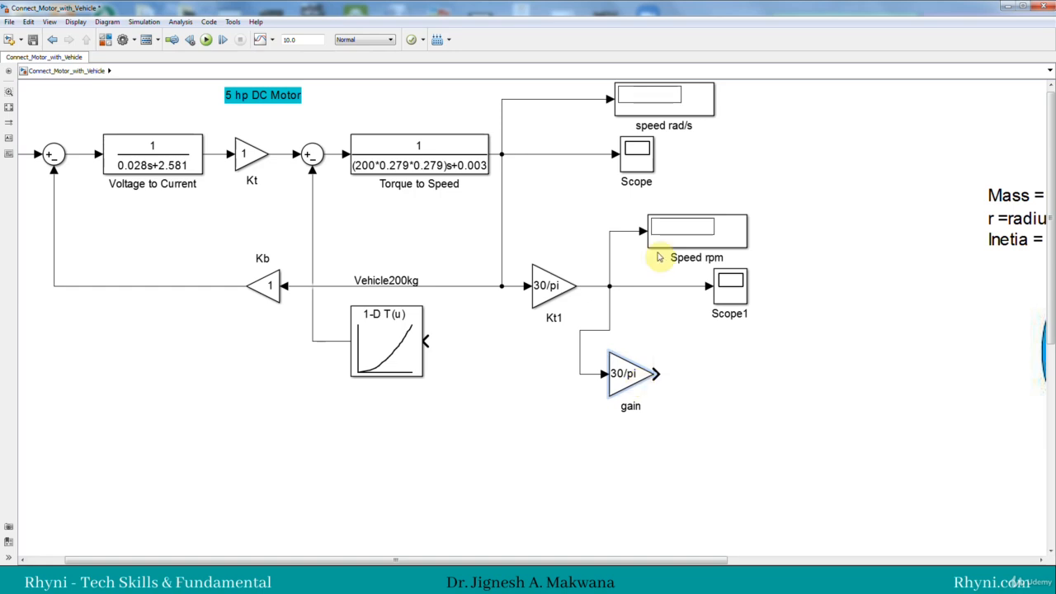
{"action": "left_click_drag", "start_coordinate": [633, 382], "coordinate": [643, 381]}
{"action": "double_click", "coordinate": [648, 378]}
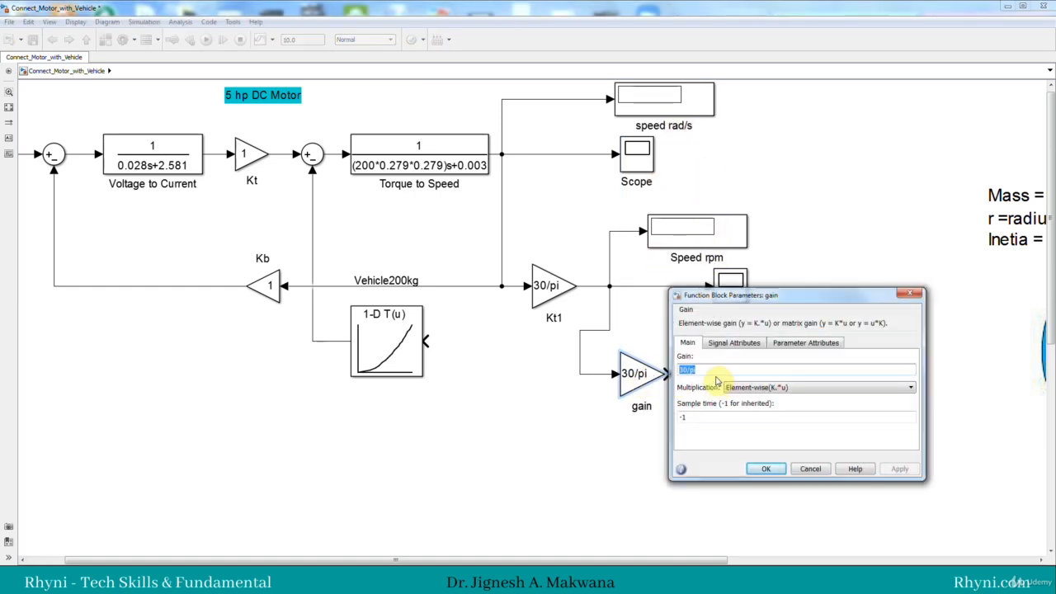
{"action": "type", "text": "2*pi*0.2"}
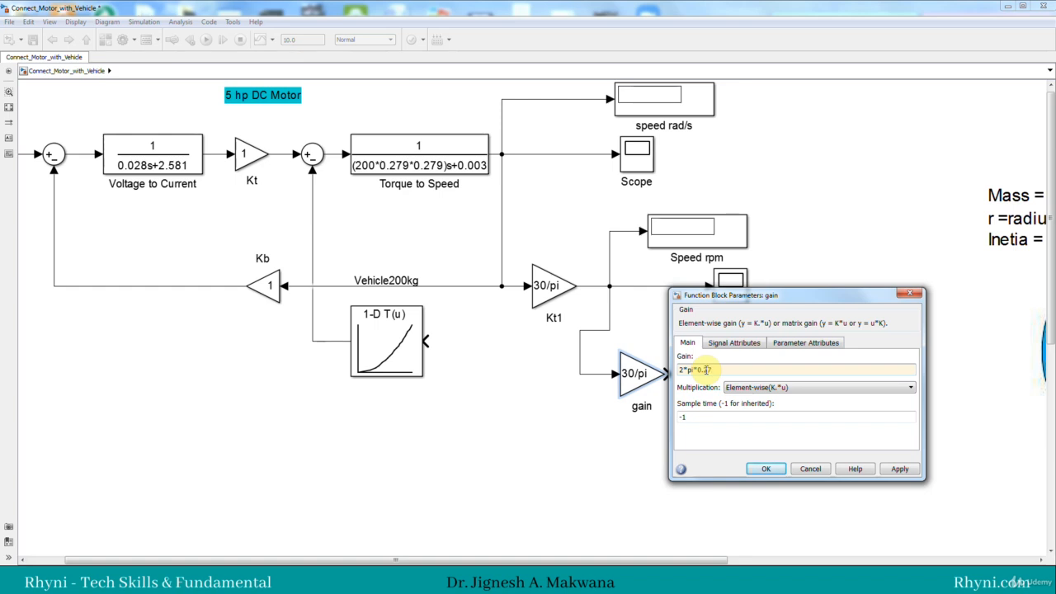
{"action": "type", "text": "79"}
{"action": "left_click", "coordinate": [766, 472]}
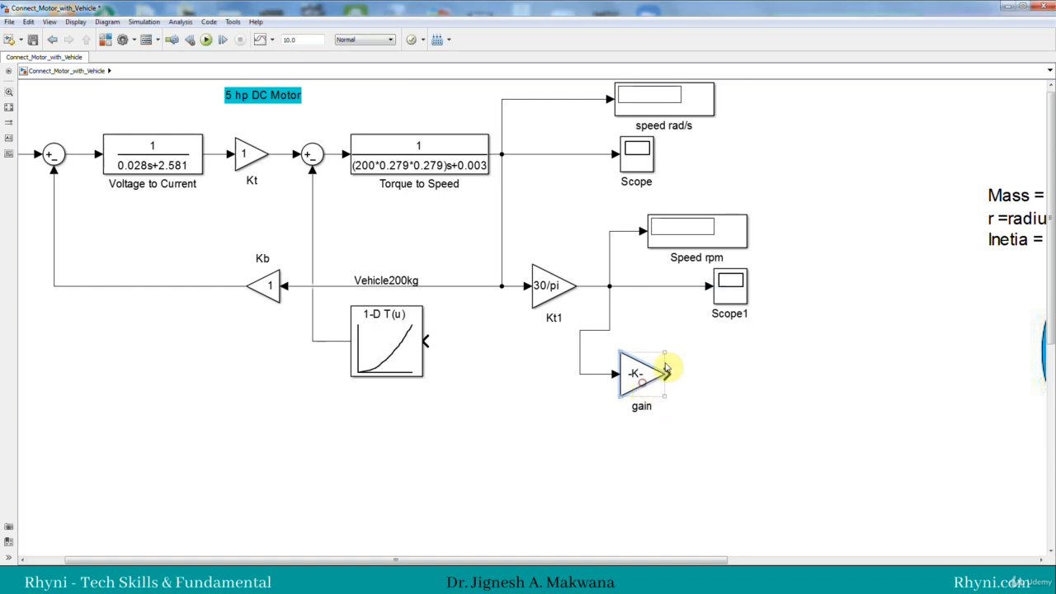
Step: Enlarge the new gain block until its full gain expression fits inside, and reposition it below Kt1
{"action": "left_click_drag", "start_coordinate": [666, 353], "coordinate": [697, 350]}
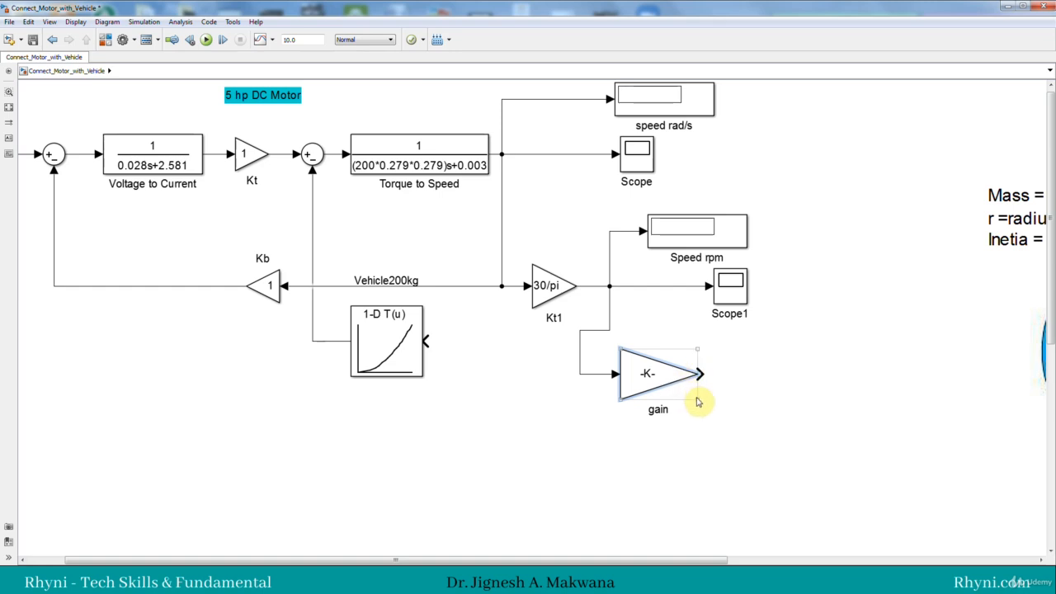
{"action": "left_click_drag", "start_coordinate": [698, 400], "coordinate": [678, 431]}
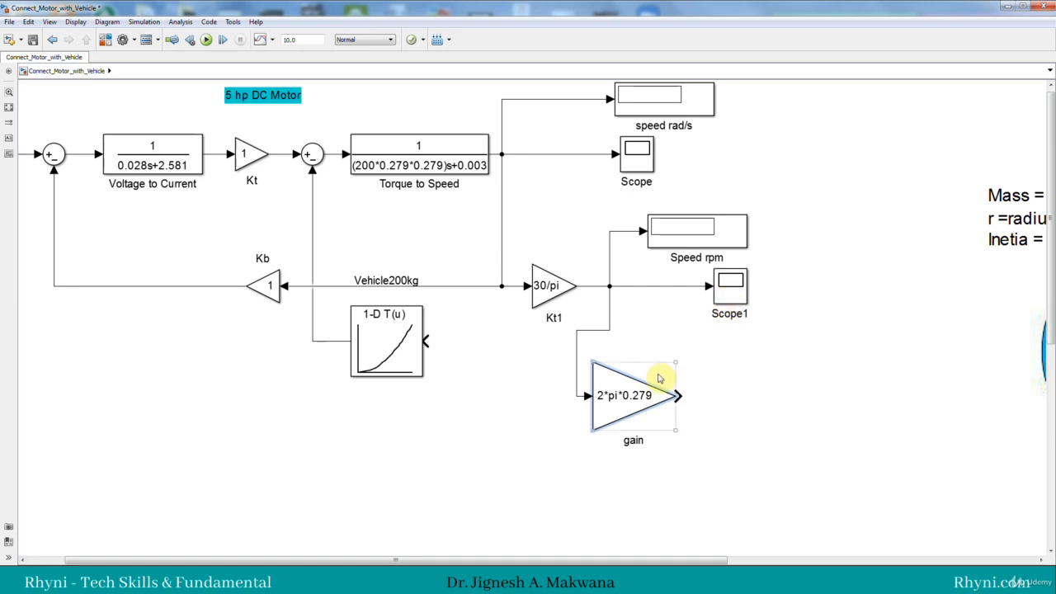
{"action": "left_click", "coordinate": [691, 360]}
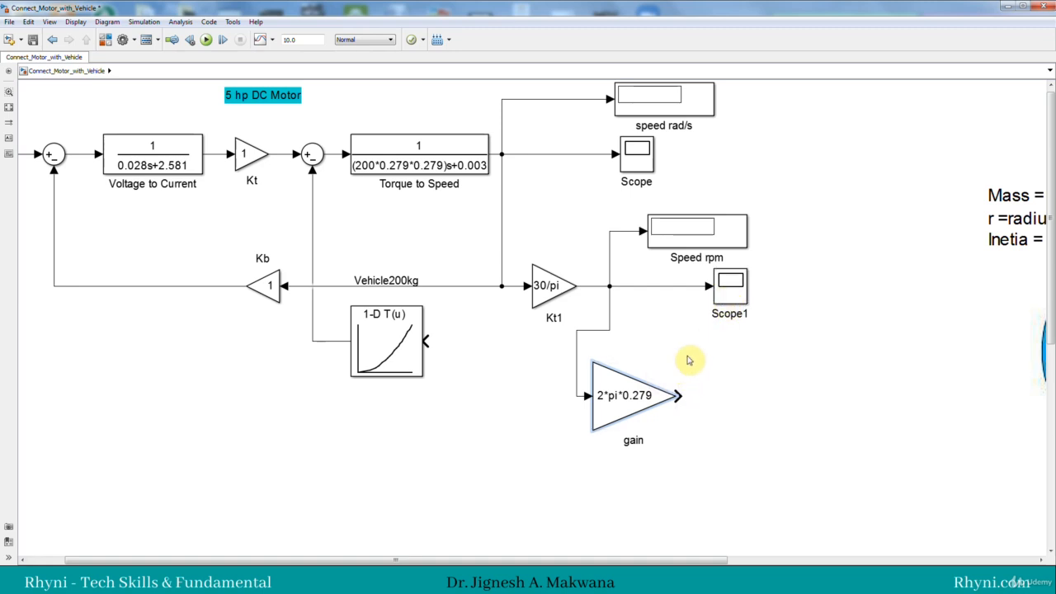
Step: Review the parameters of the new gain block and close them without editing
{"action": "left_click", "coordinate": [623, 398]}
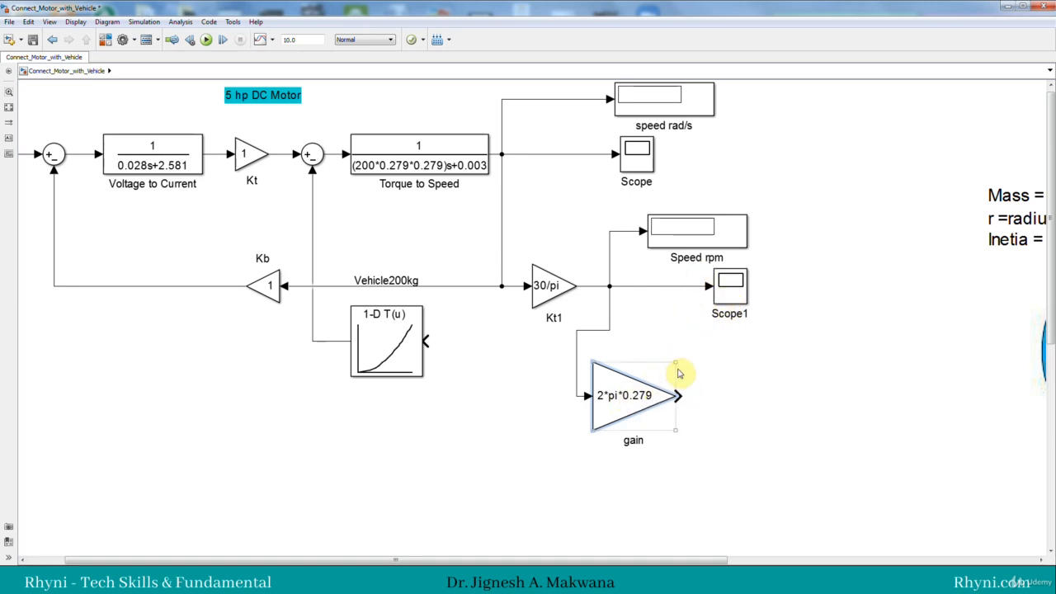
{"action": "double_click", "coordinate": [638, 400]}
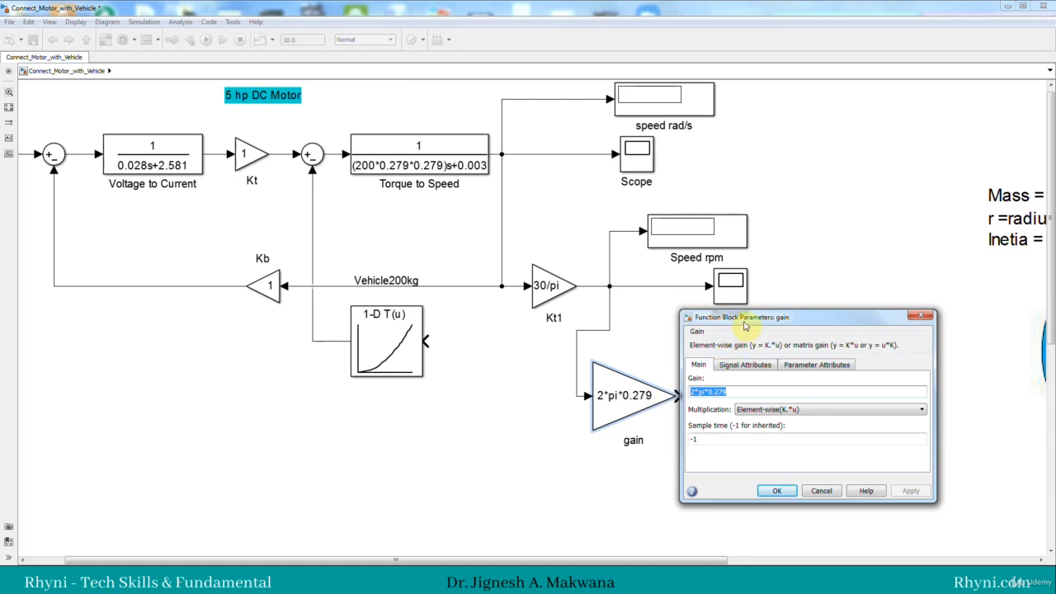
{"action": "left_click_drag", "start_coordinate": [739, 318], "coordinate": [758, 317]}
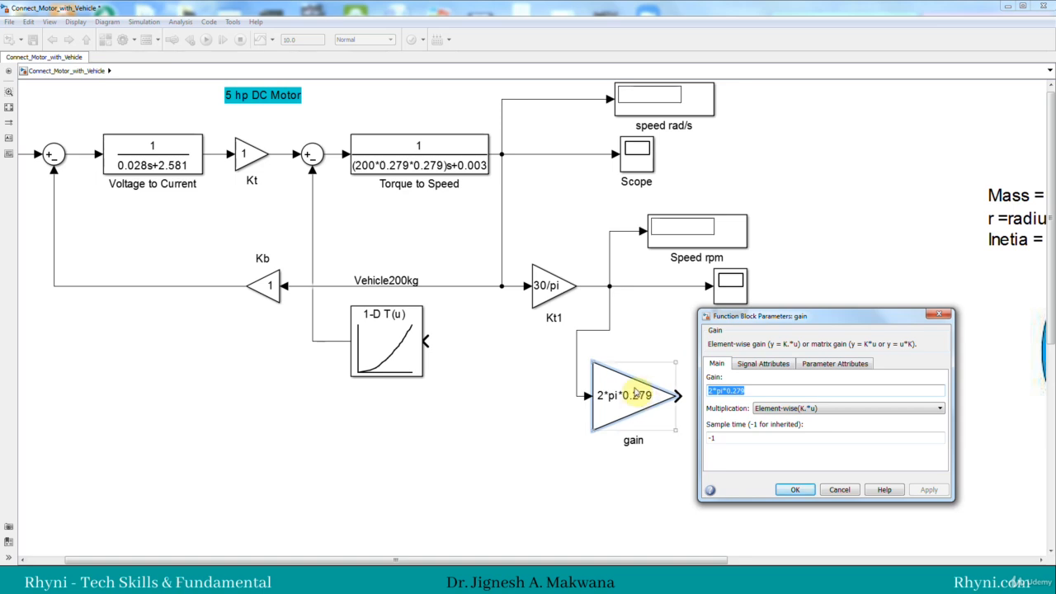
{"action": "left_click", "coordinate": [947, 315]}
{"action": "double_click", "coordinate": [679, 363]}
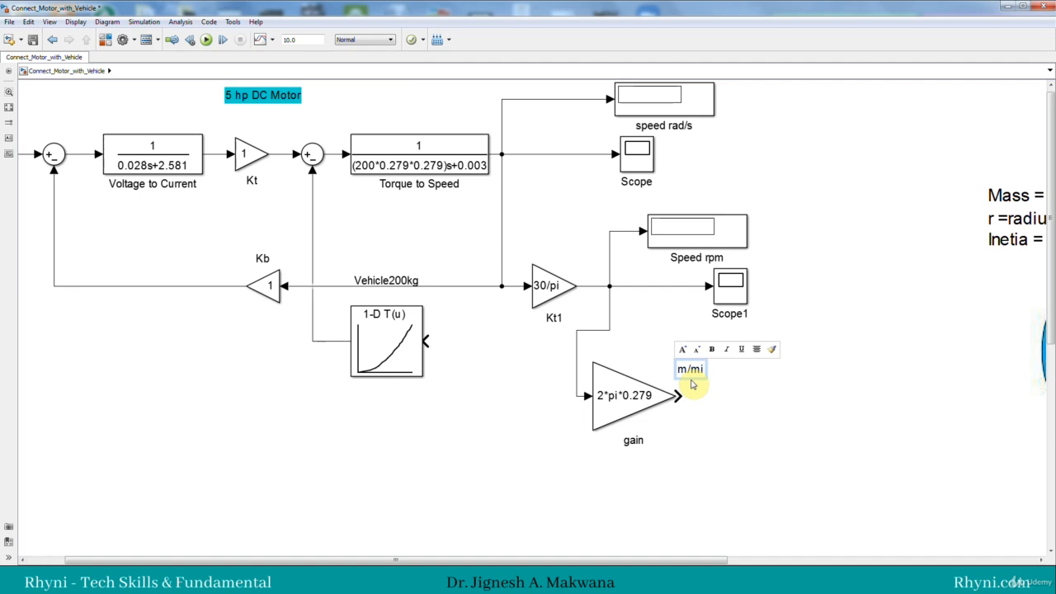
{"action": "type", "text": "m/minut"}
{"action": "left_click", "coordinate": [752, 417]}
{"action": "left_click", "coordinate": [720, 369]}
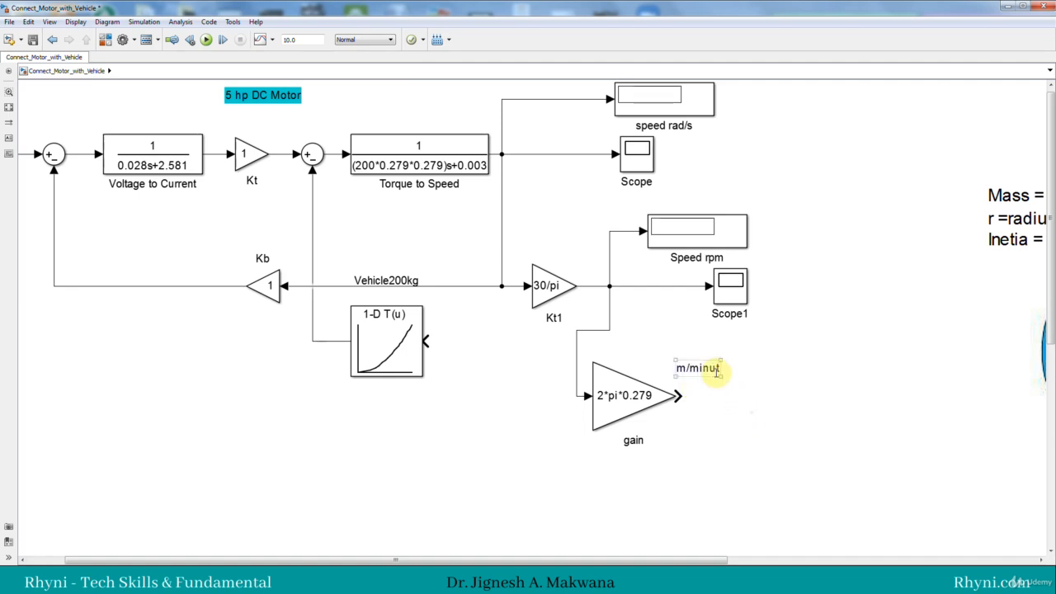
{"action": "key", "text": "BackSpace"}
{"action": "key", "text": "BackSpace"}
{"action": "key", "text": "BackSpace"}
{"action": "key", "text": "BackSpace"}
{"action": "key", "text": "BackSpace"}
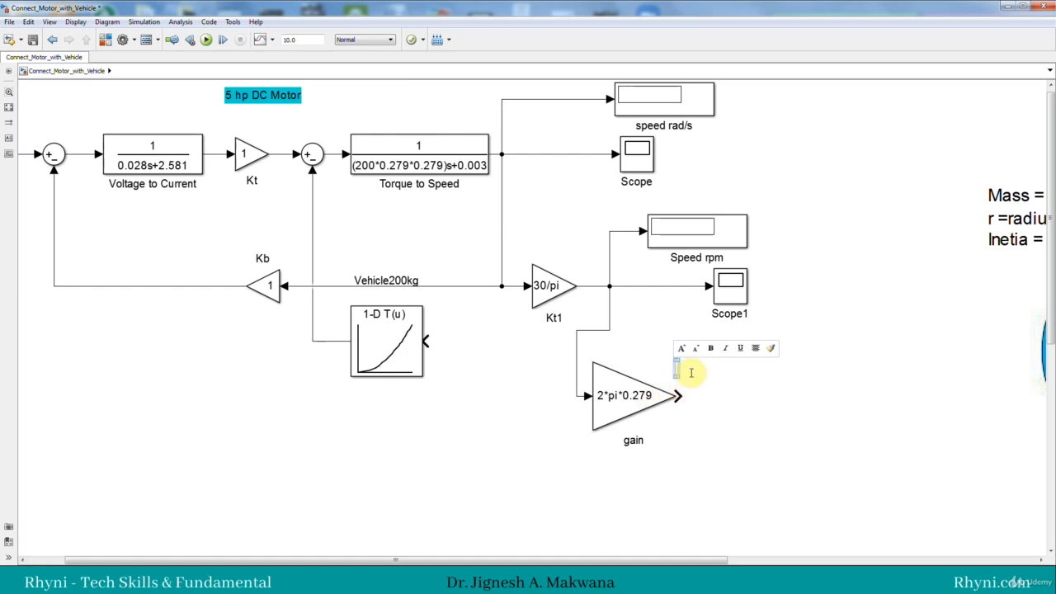
{"action": "left_click", "coordinate": [691, 376]}
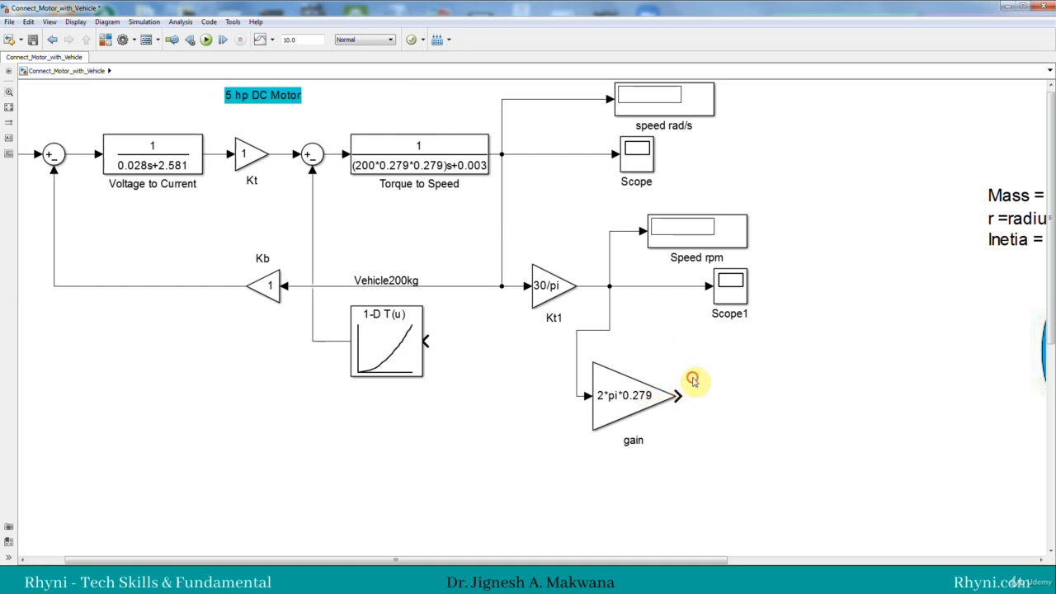
{"action": "left_click", "coordinate": [633, 397]}
{"action": "left_click", "coordinate": [681, 371]}
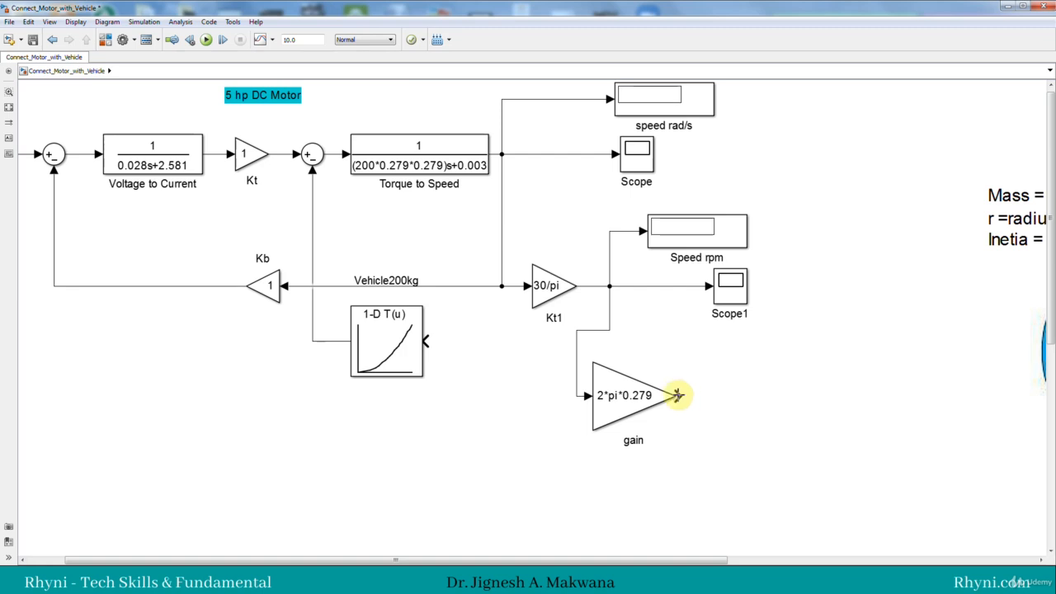
Step: Duplicate the 2*pi*0.279 gain block at its own output and set the copy's gain to 60/1000
{"action": "left_click", "coordinate": [619, 396]}
{"action": "left_click_drag", "start_coordinate": [619, 396], "coordinate": [718, 411]}
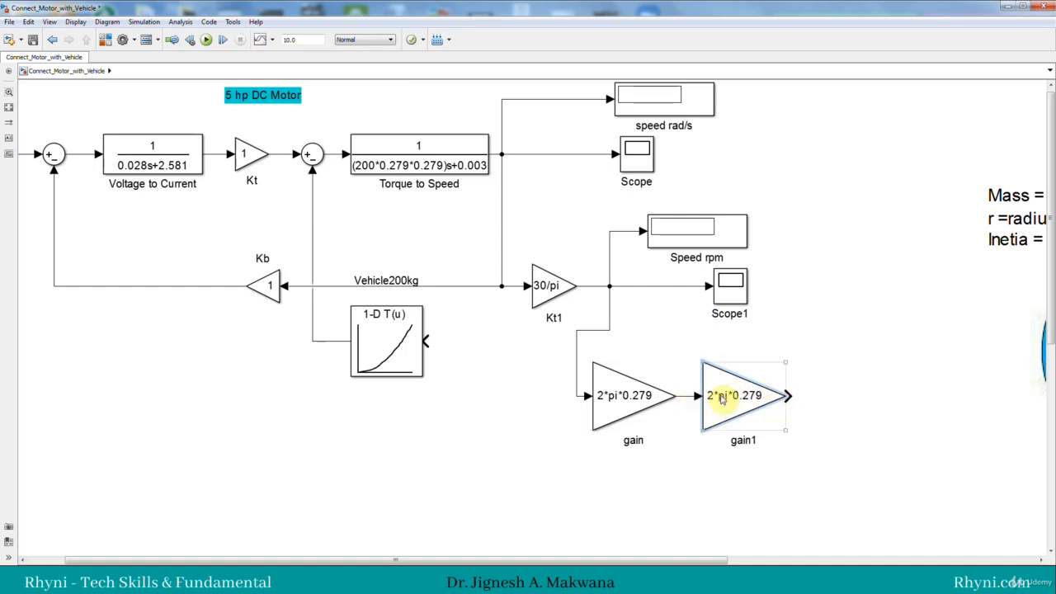
{"action": "double_click", "coordinate": [716, 397]}
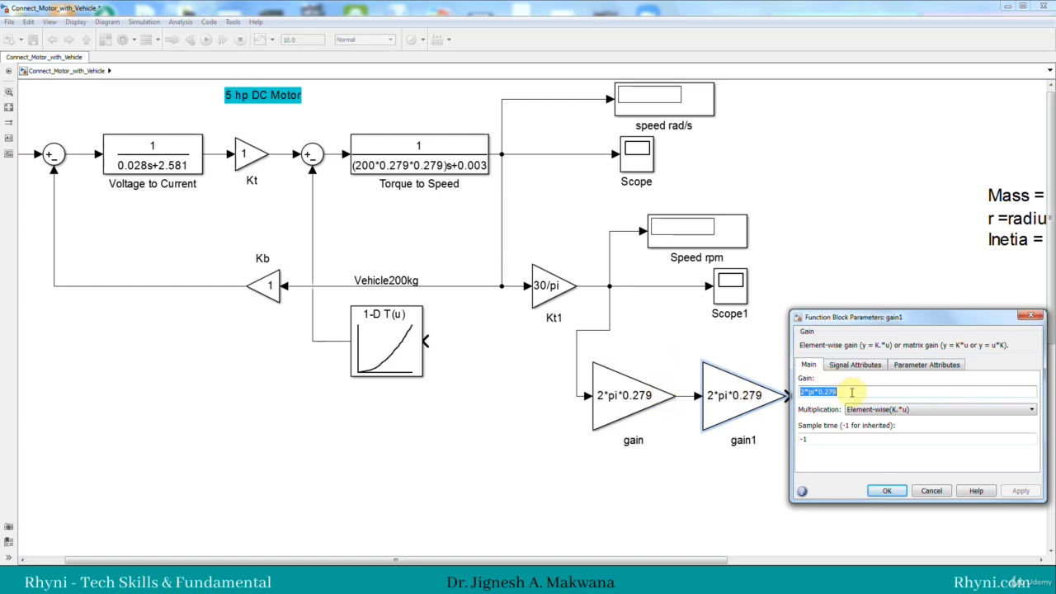
{"action": "type", "text": "60"}
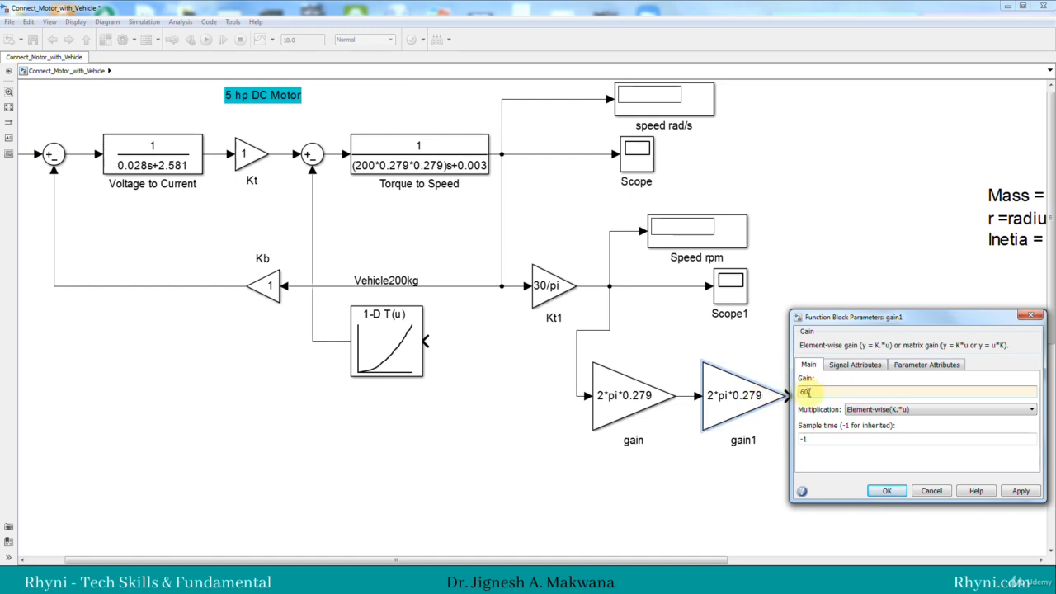
{"action": "type", "text": "/("}
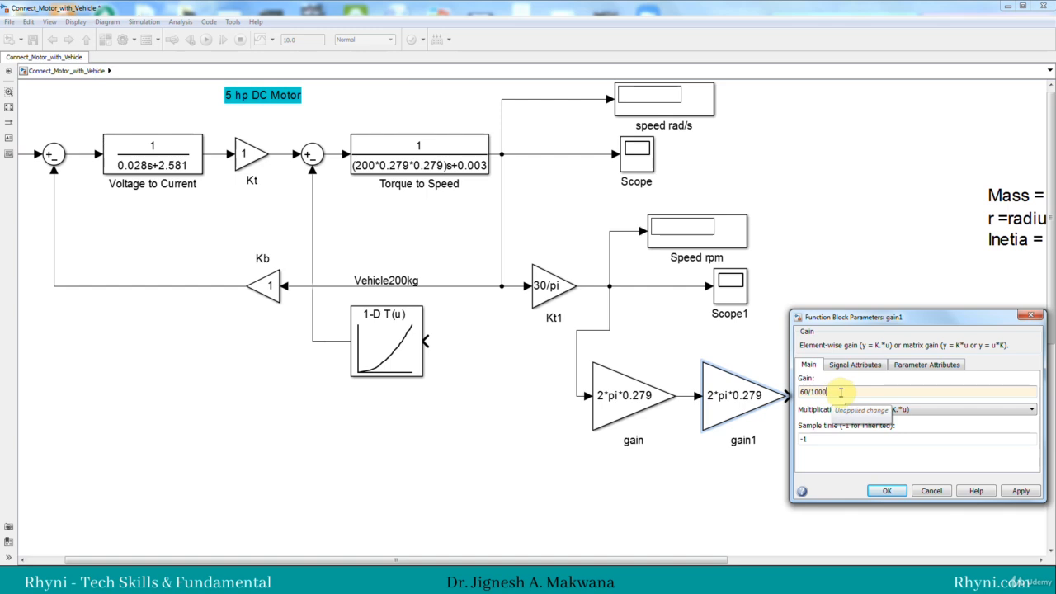
{"action": "left_click", "coordinate": [883, 488]}
Step: Copy Scope1 and the Speed rpm display beside the 60/1000 gain block and connect both copies to its output
{"action": "left_click_drag", "start_coordinate": [728, 288], "coordinate": [864, 400]}
{"action": "left_click", "coordinate": [835, 397]}
{"action": "left_click_drag", "start_coordinate": [714, 239], "coordinate": [808, 324]}
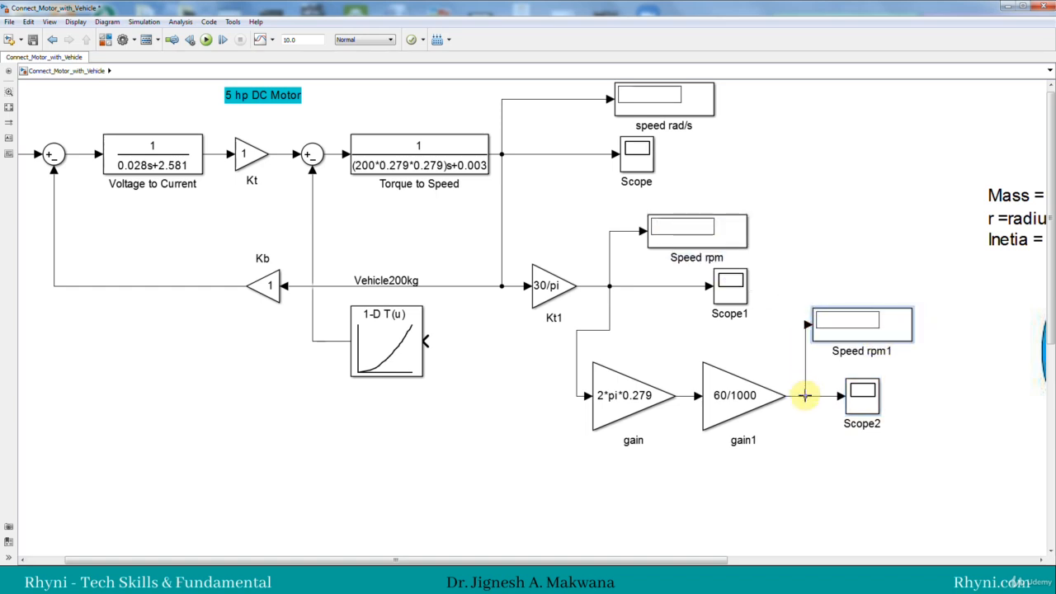
{"action": "left_click_drag", "start_coordinate": [806, 397], "coordinate": [805, 396]}
{"action": "left_click_drag", "start_coordinate": [842, 332], "coordinate": [858, 333]}
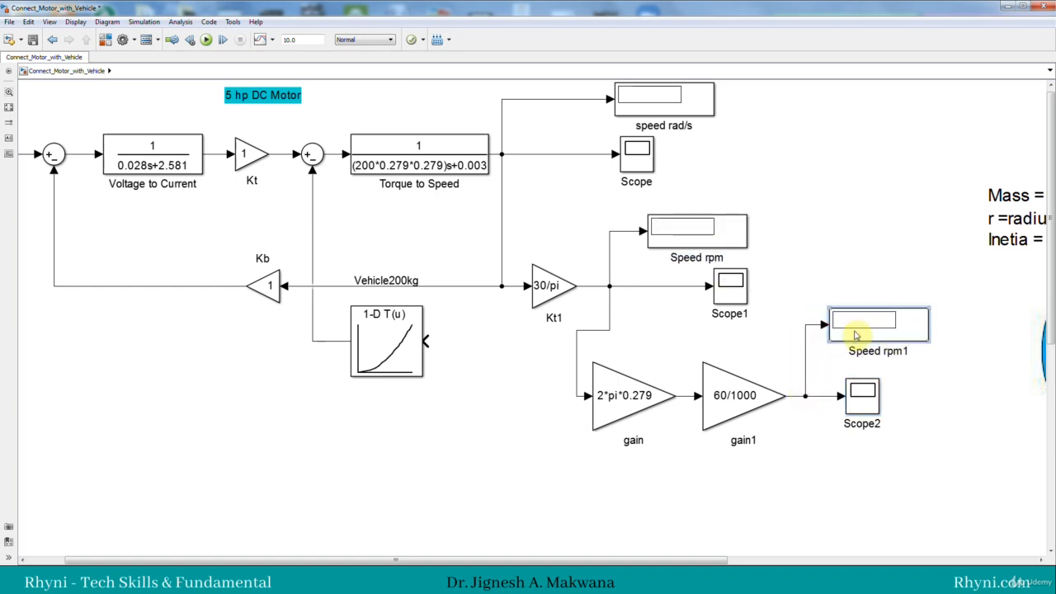
Step: Rename the copied display as "Speed km/h"
{"action": "double_click", "coordinate": [858, 333]}
{"action": "left_click", "coordinate": [822, 264]}
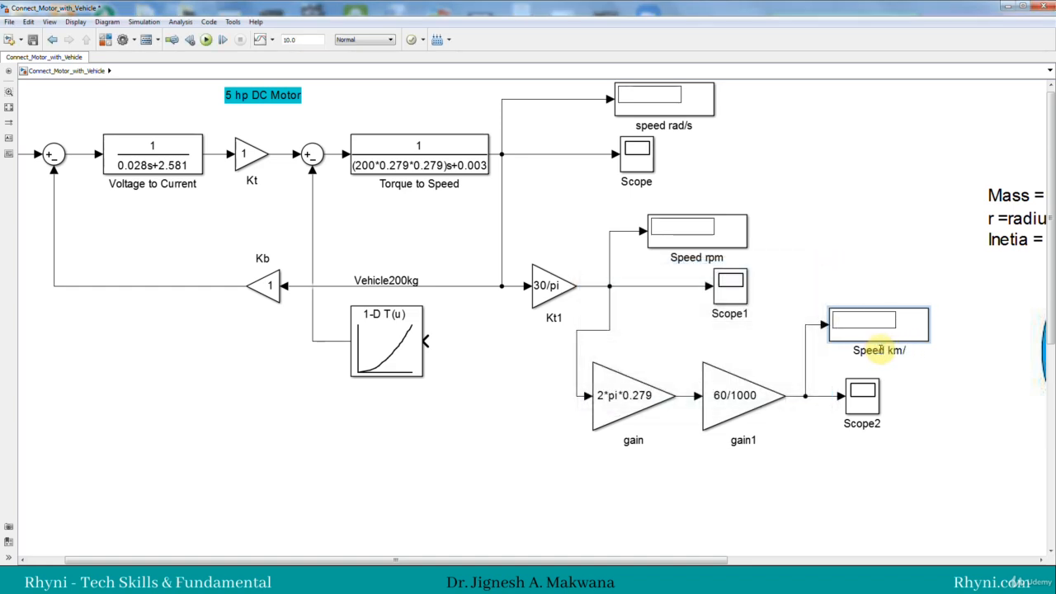
{"action": "left_click", "coordinate": [825, 282]}
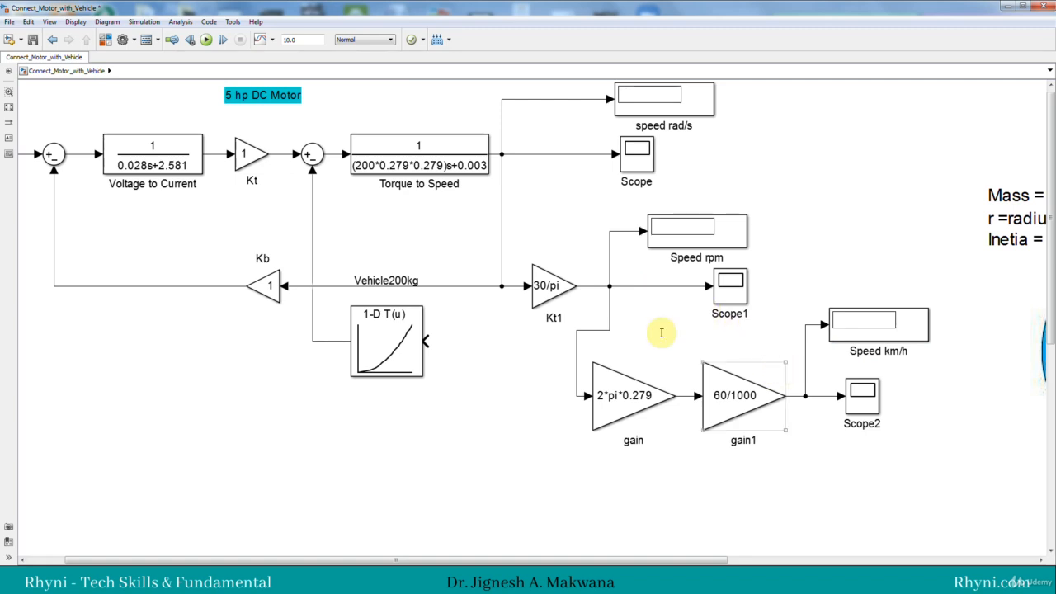
{"action": "left_click", "coordinate": [502, 195]}
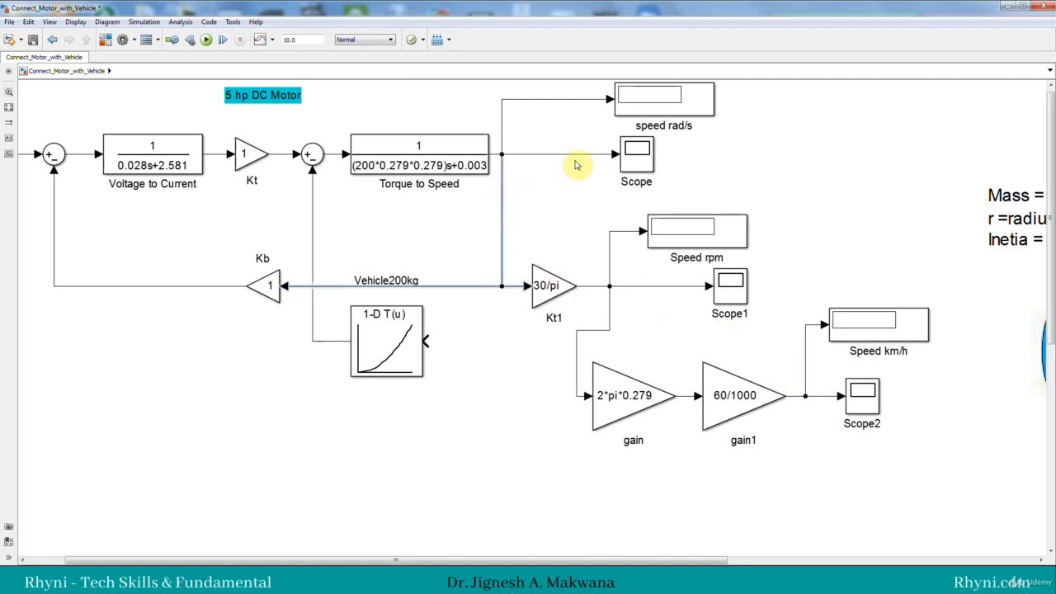
{"action": "left_click", "coordinate": [715, 246]}
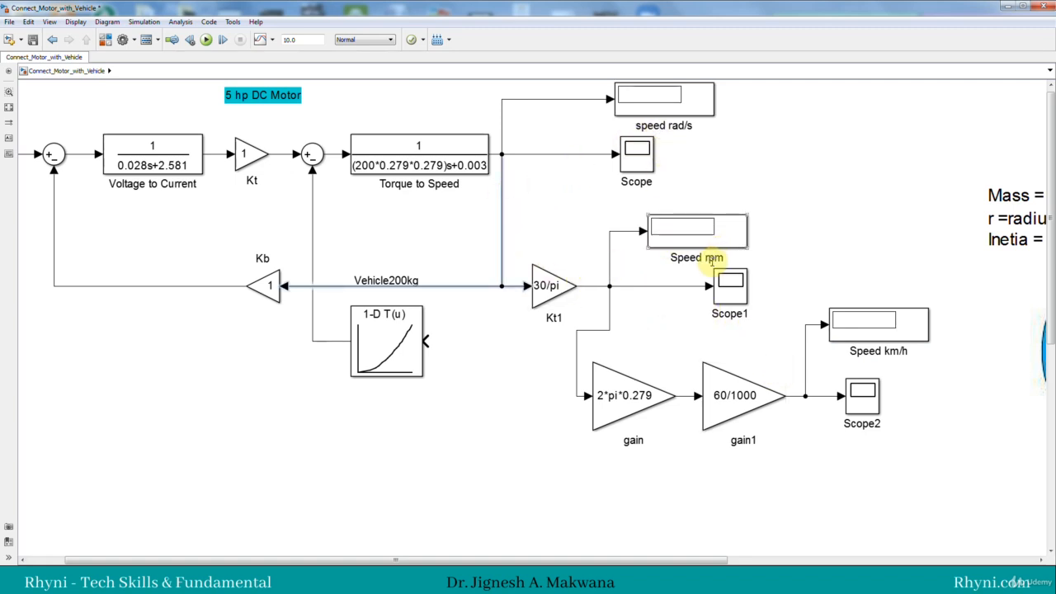
{"action": "left_click", "coordinate": [850, 334]}
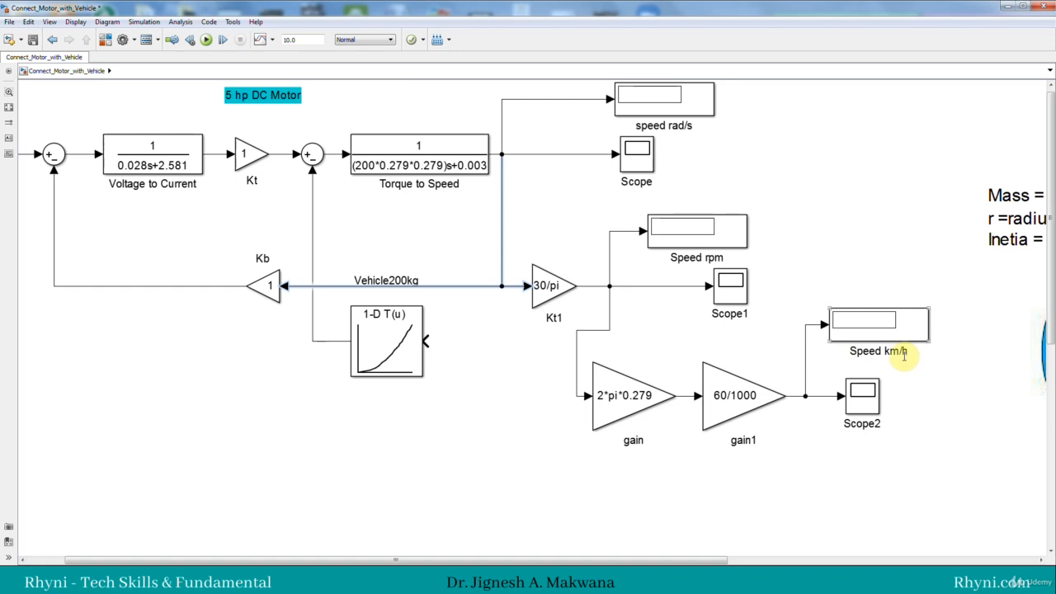
Step: Feed the Vehicle200kg lookup table from the km/h speed line, routing the wire below the gain blocks and moving the table down
{"action": "left_click_drag", "start_coordinate": [426, 341], "coordinate": [804, 399]}
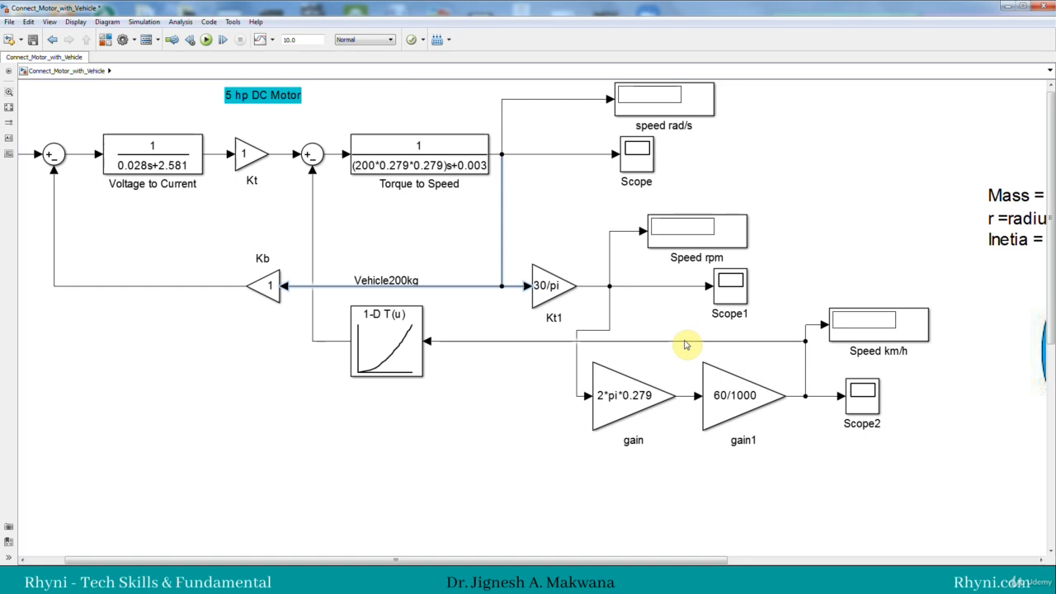
{"action": "left_click_drag", "start_coordinate": [685, 345], "coordinate": [695, 468]}
{"action": "left_click", "coordinate": [396, 347]}
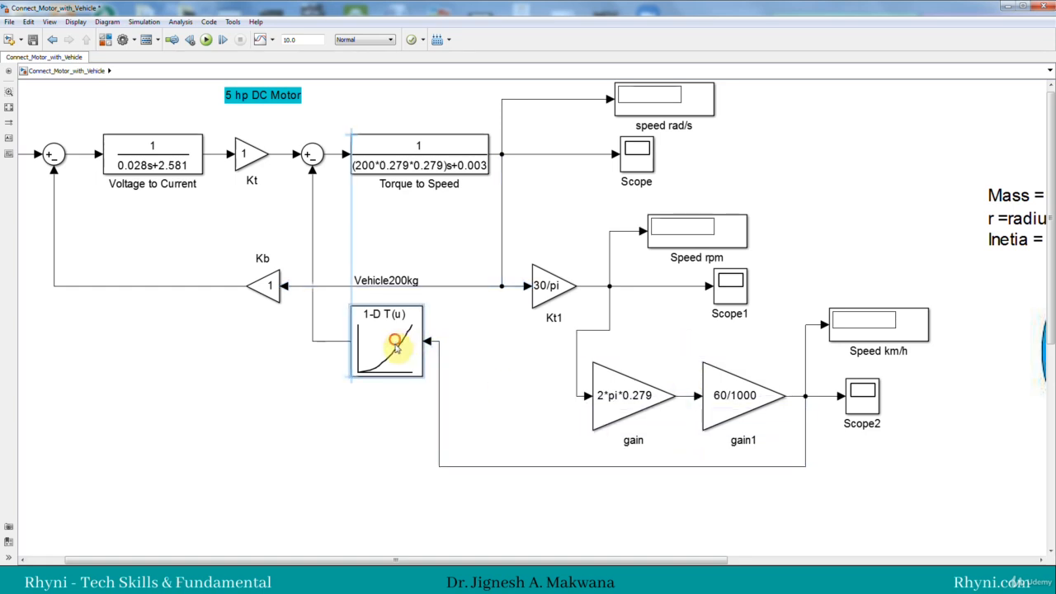
{"action": "left_click_drag", "start_coordinate": [396, 347], "coordinate": [375, 478]}
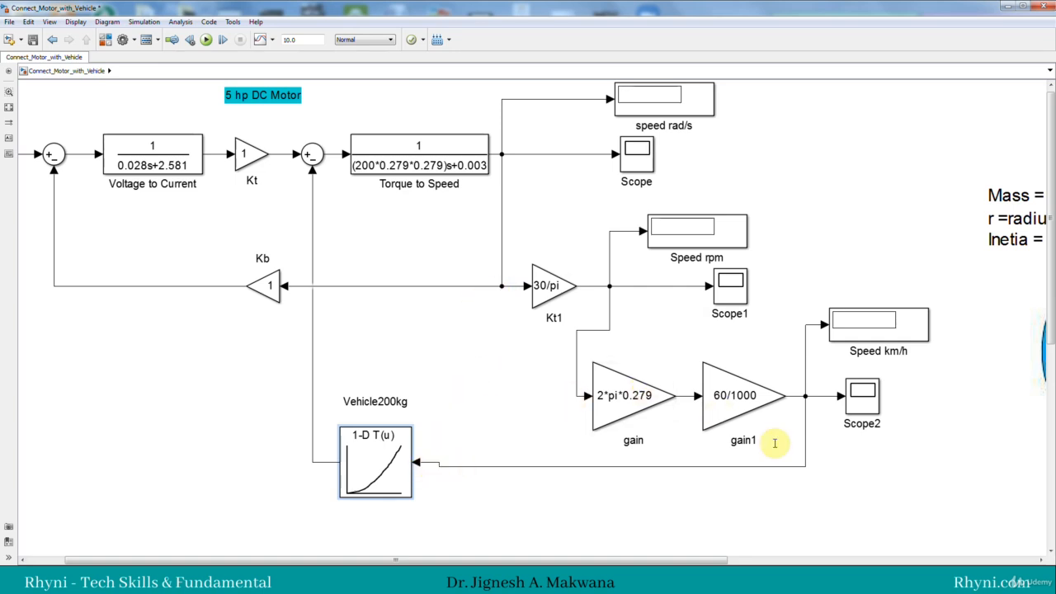
Step: Examine the whole motor model, the vehicle inertia note with its cylinder drawing, and the motorcycle and car pictures
{"action": "left_click", "coordinate": [707, 414]}
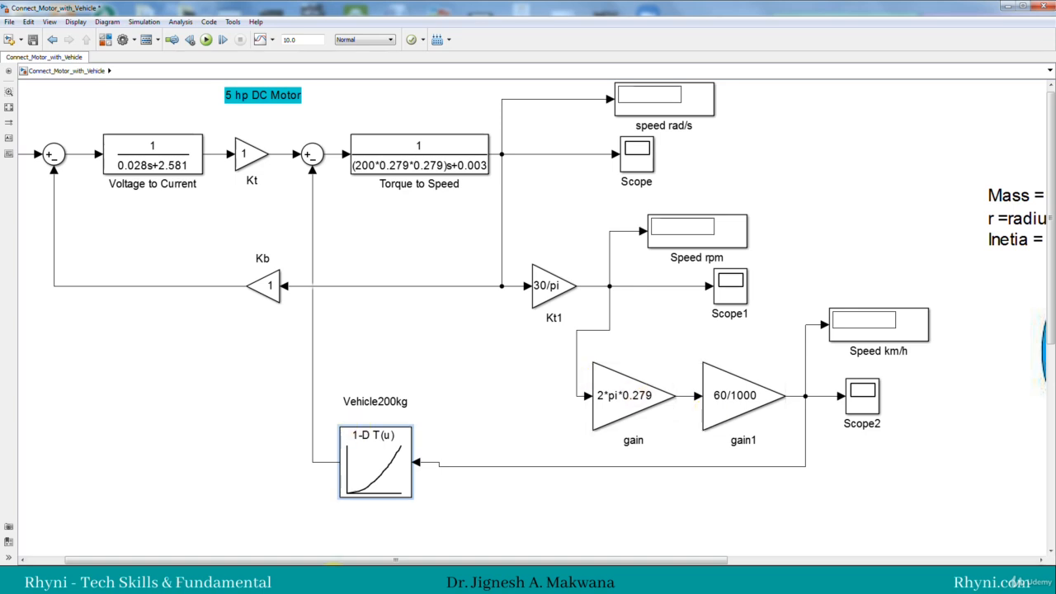
{"action": "left_click_drag", "start_coordinate": [330, 561], "coordinate": [241, 561]}
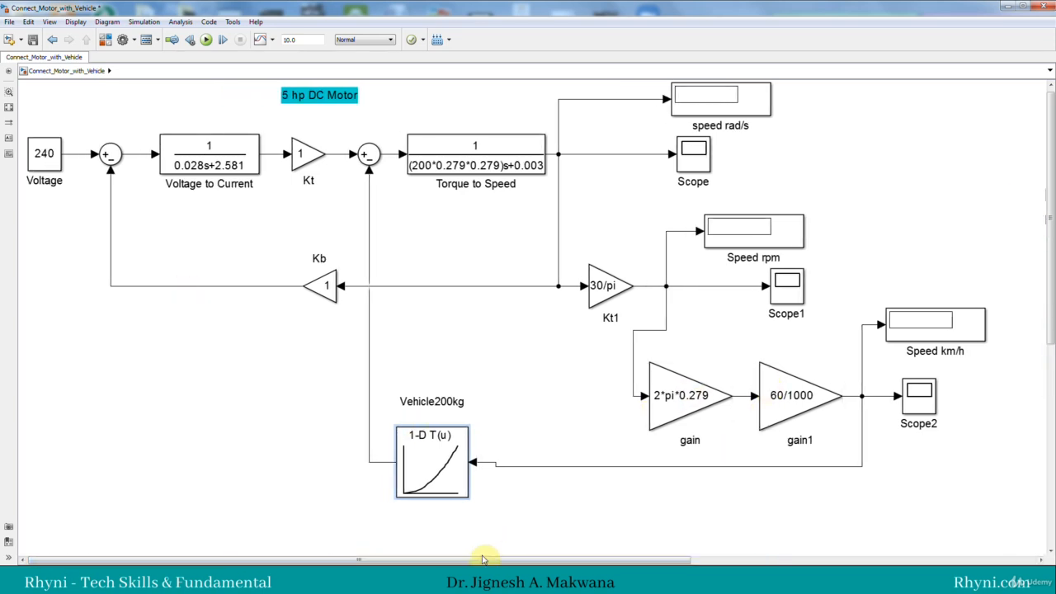
{"action": "left_click_drag", "start_coordinate": [477, 561], "coordinate": [828, 561]}
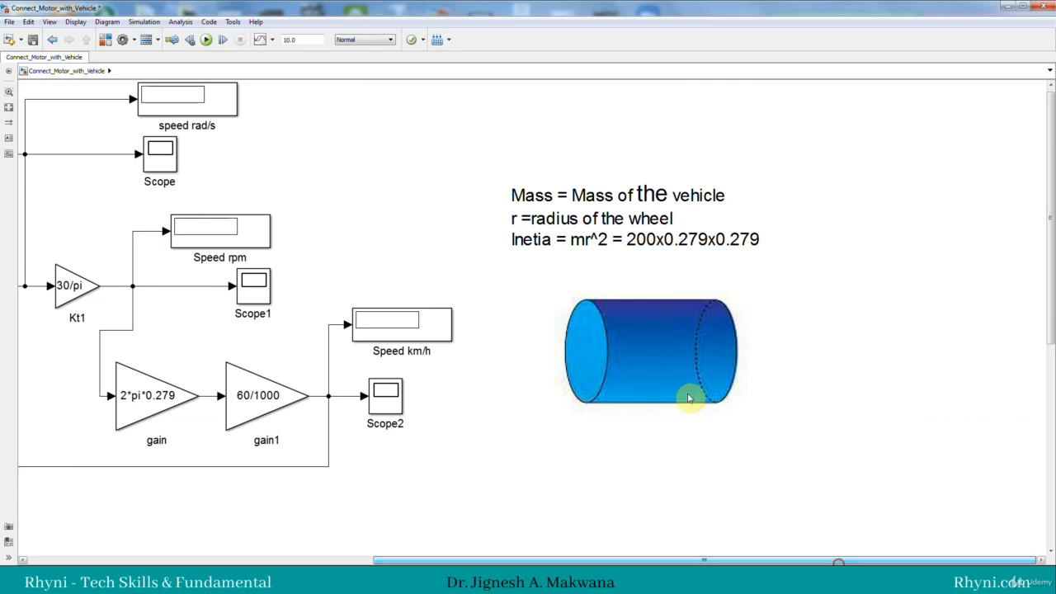
{"action": "scroll", "coordinate": [553, 272], "scroll_direction": "down", "scroll_amount": 10}
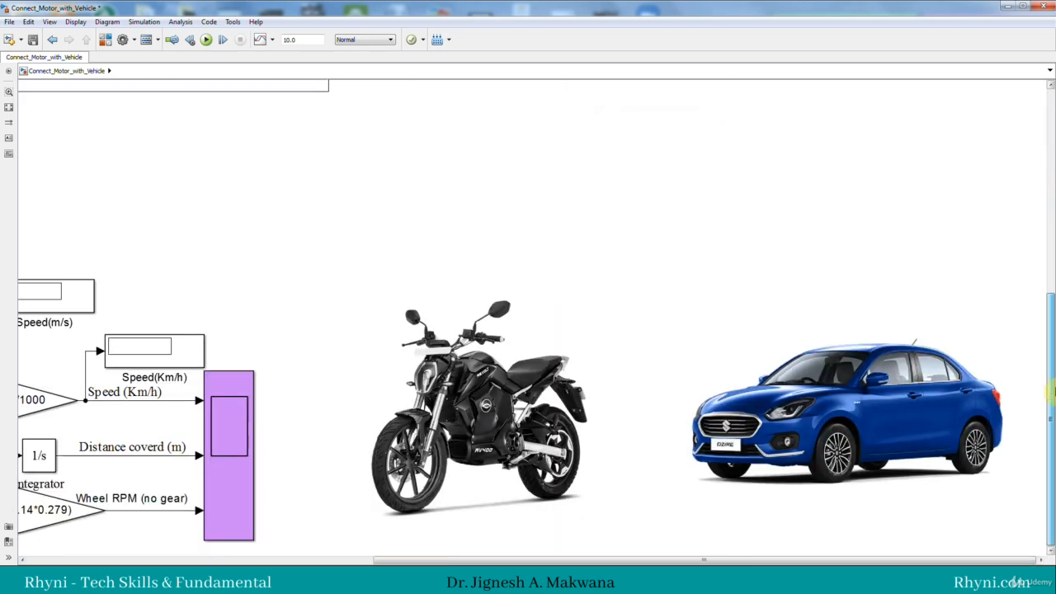
{"action": "scroll", "coordinate": [664, 283], "scroll_direction": "up", "scroll_amount": 10}
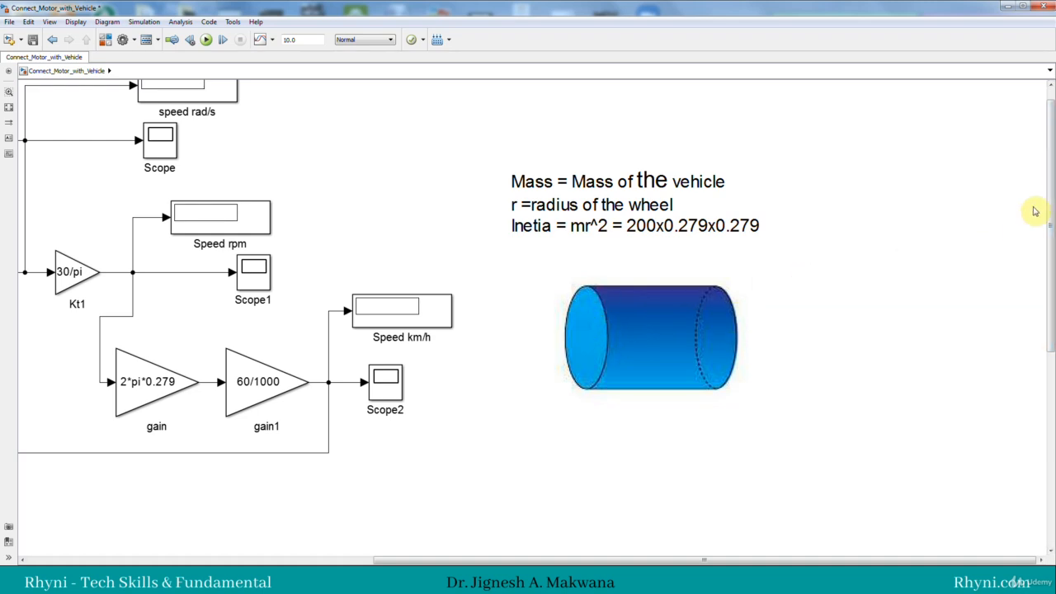
{"action": "scroll", "coordinate": [1053, 195], "scroll_direction": "down", "scroll_amount": 10}
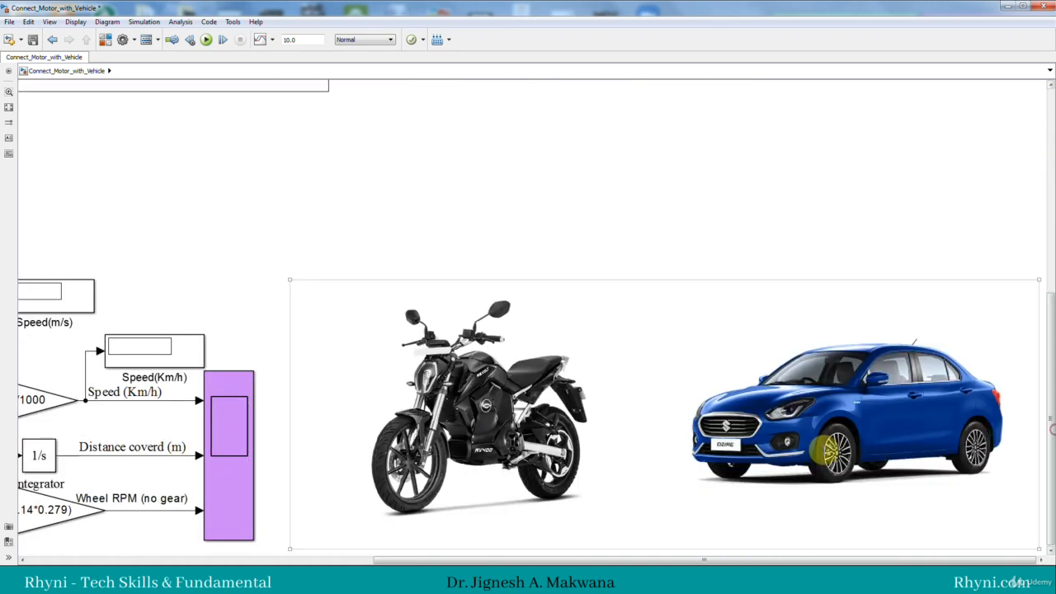
{"action": "scroll", "coordinate": [1051, 353], "scroll_direction": "up", "scroll_amount": 10}
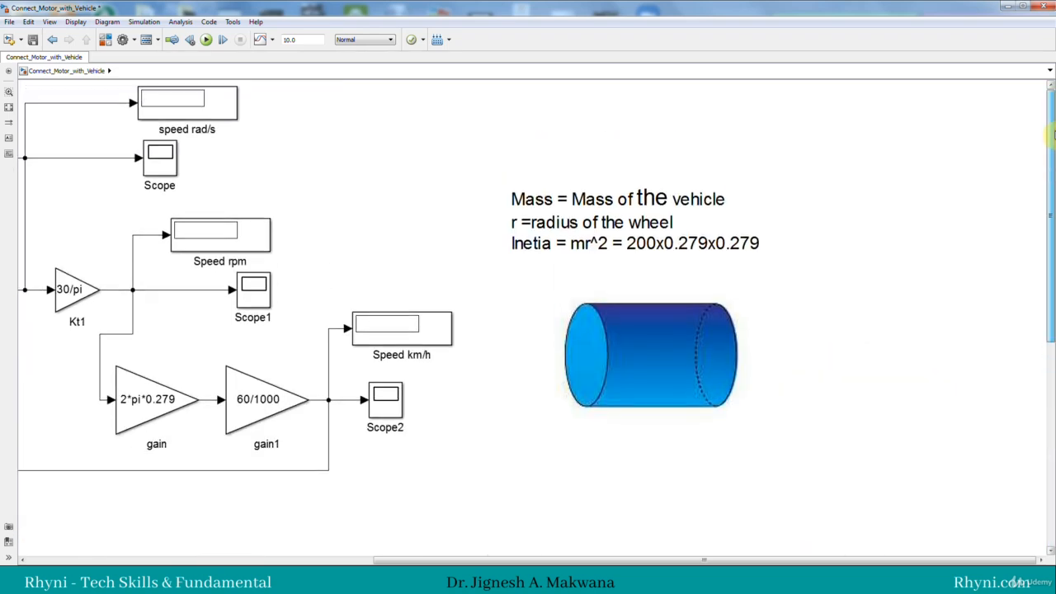
{"action": "scroll", "coordinate": [1053, 255], "scroll_direction": "down", "scroll_amount": 10}
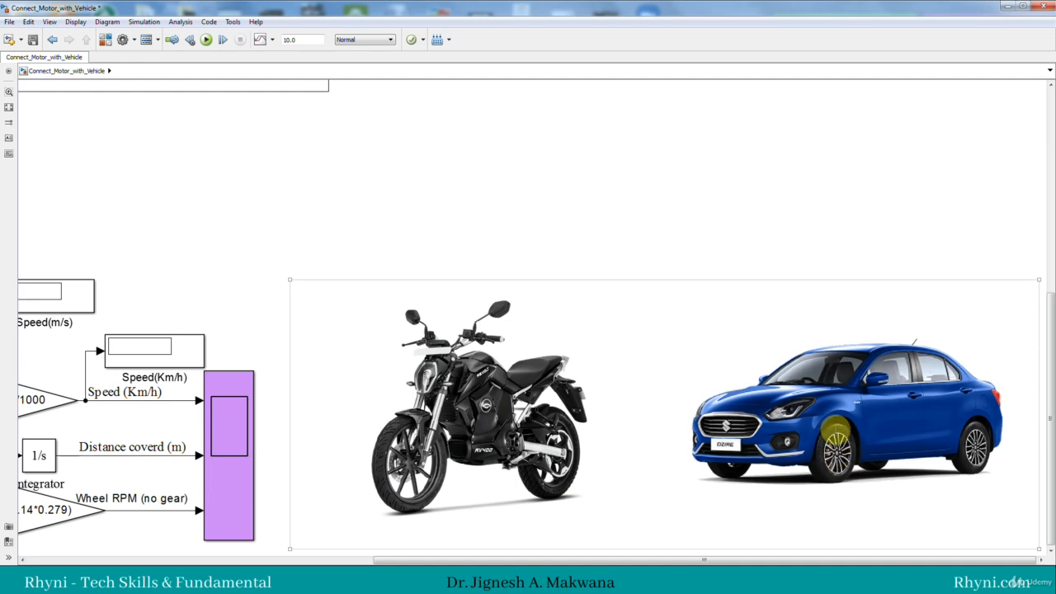
{"action": "left_click_drag", "start_coordinate": [1050, 351], "coordinate": [1053, 107]}
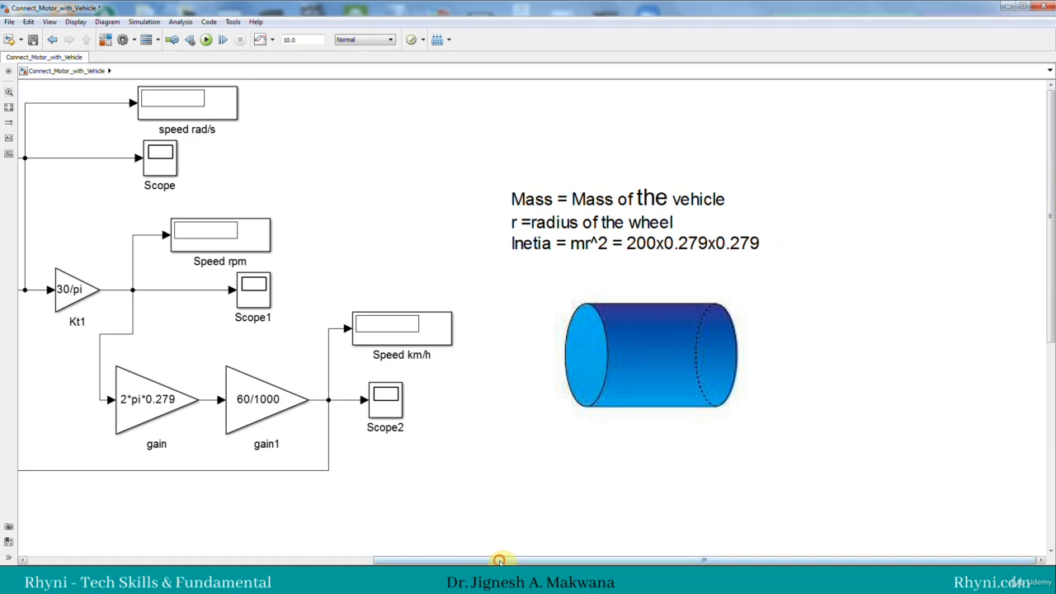
Step: Move the Vehicle200kg lookup table slightly up and toward the gain blocks
{"action": "left_click_drag", "start_coordinate": [500, 560], "coordinate": [355, 561]}
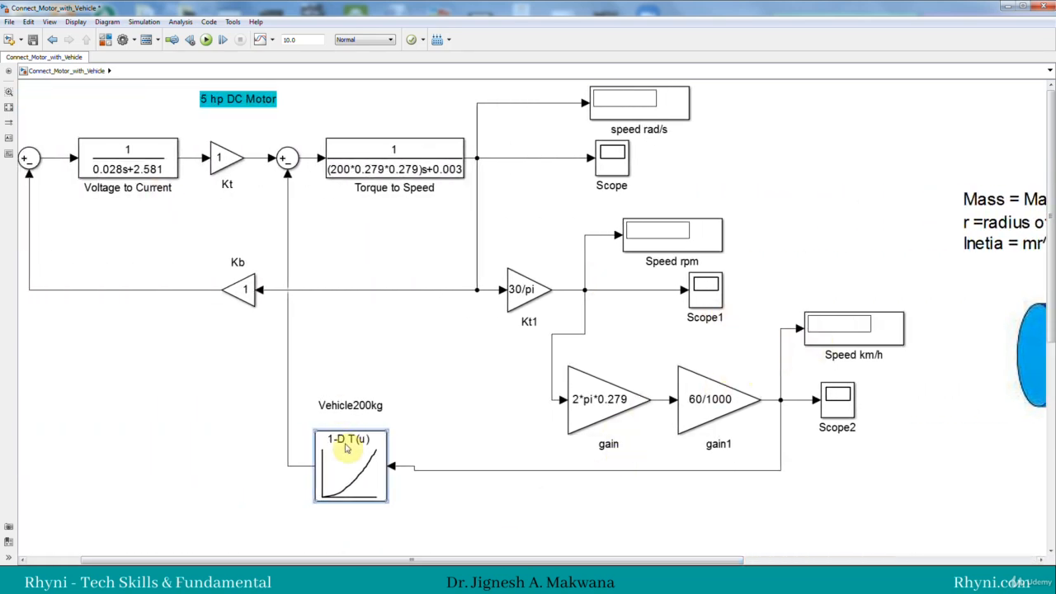
{"action": "left_click_drag", "start_coordinate": [346, 446], "coordinate": [368, 413]}
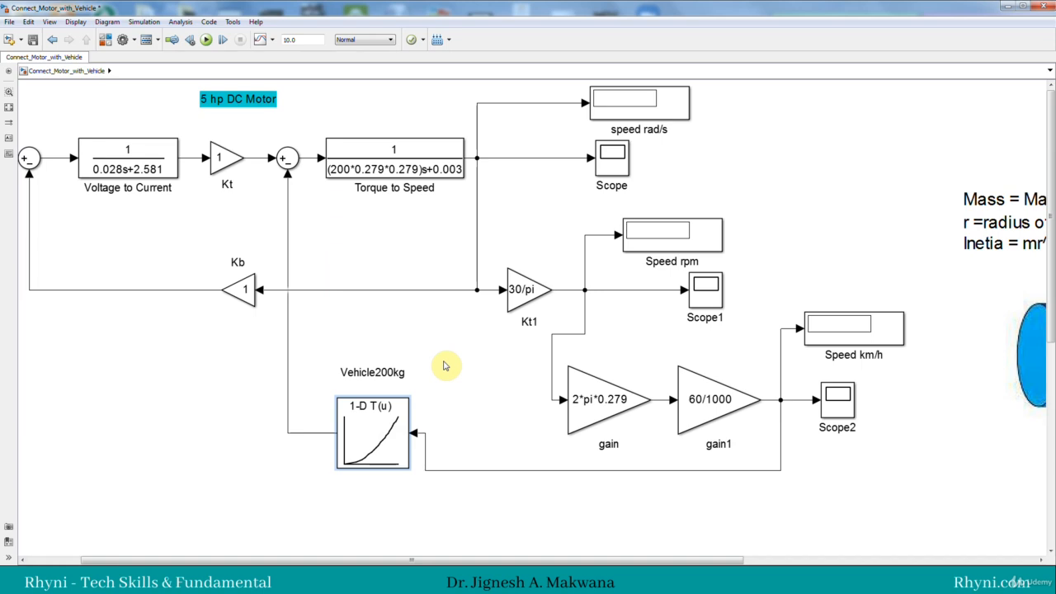
{"action": "left_click_drag", "start_coordinate": [401, 559], "coordinate": [339, 559]}
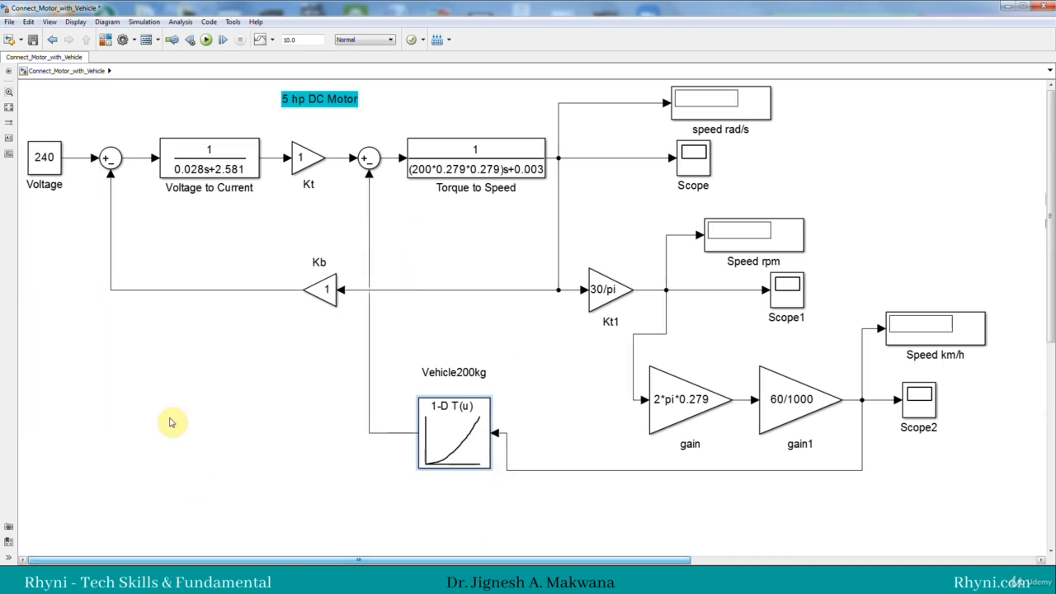
{"action": "left_click", "coordinate": [1020, 265]}
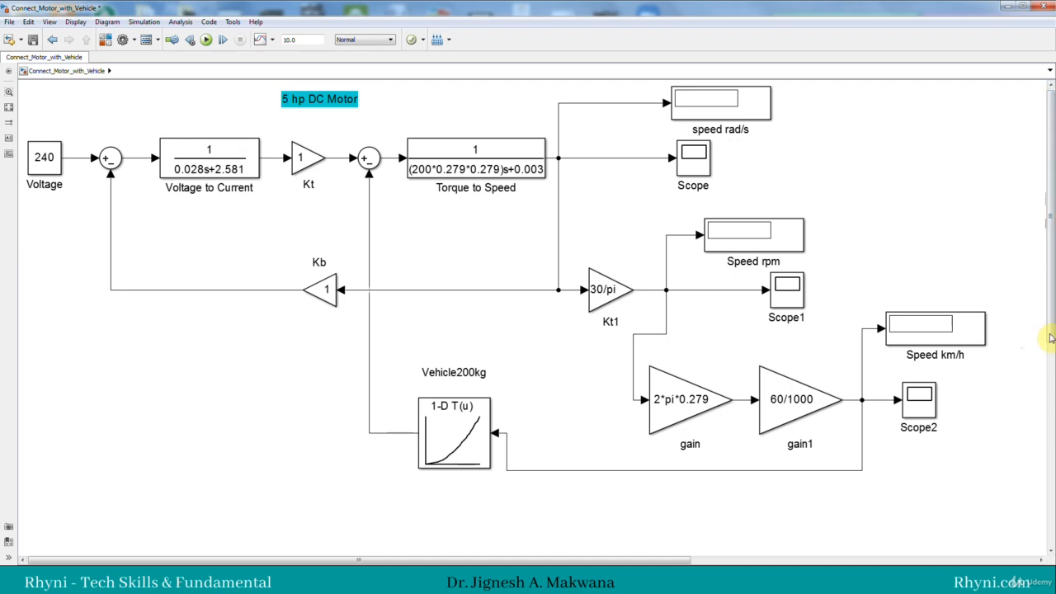
Step: Compare with the Vehicle_200kg_r0.279 model below, run the simulation with a stop time of 10.0, and check the speed displays
{"action": "scroll", "coordinate": [1051, 339], "scroll_direction": "down", "scroll_amount": 10}
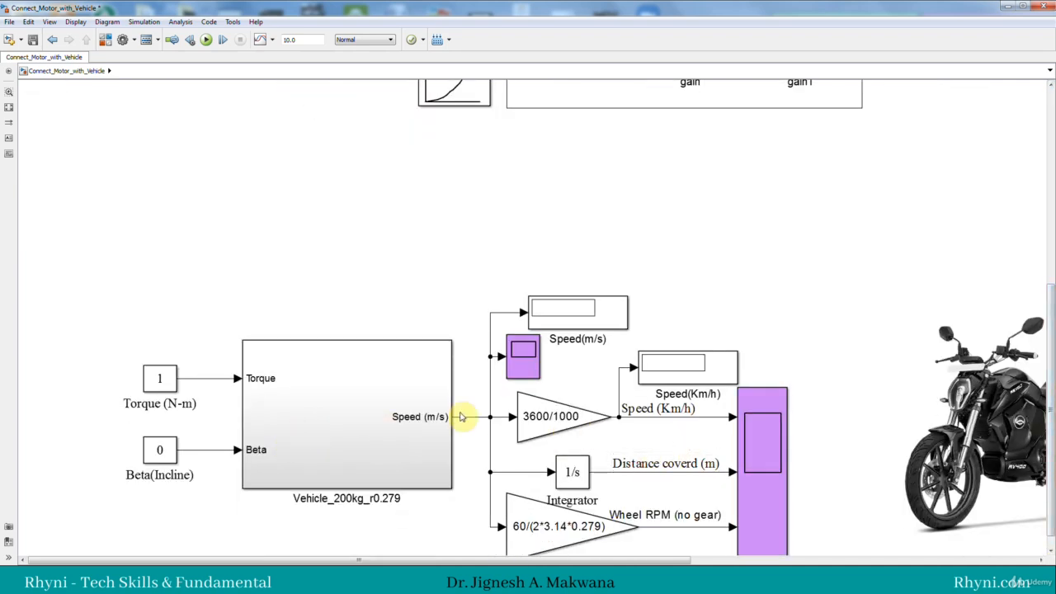
{"action": "scroll", "coordinate": [1051, 401], "scroll_direction": "up", "scroll_amount": 10}
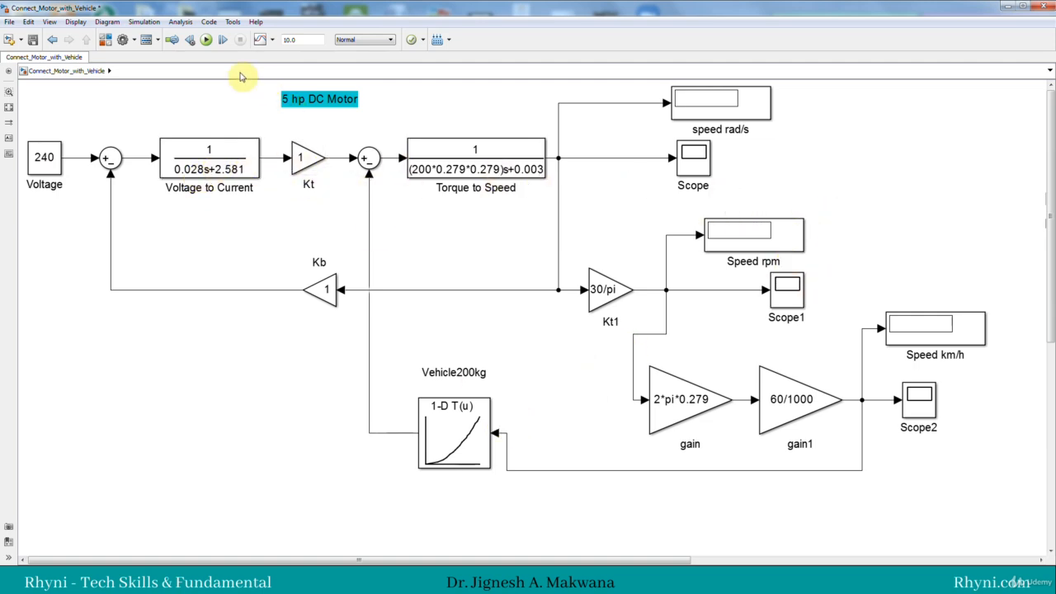
{"action": "left_click", "coordinate": [206, 41]}
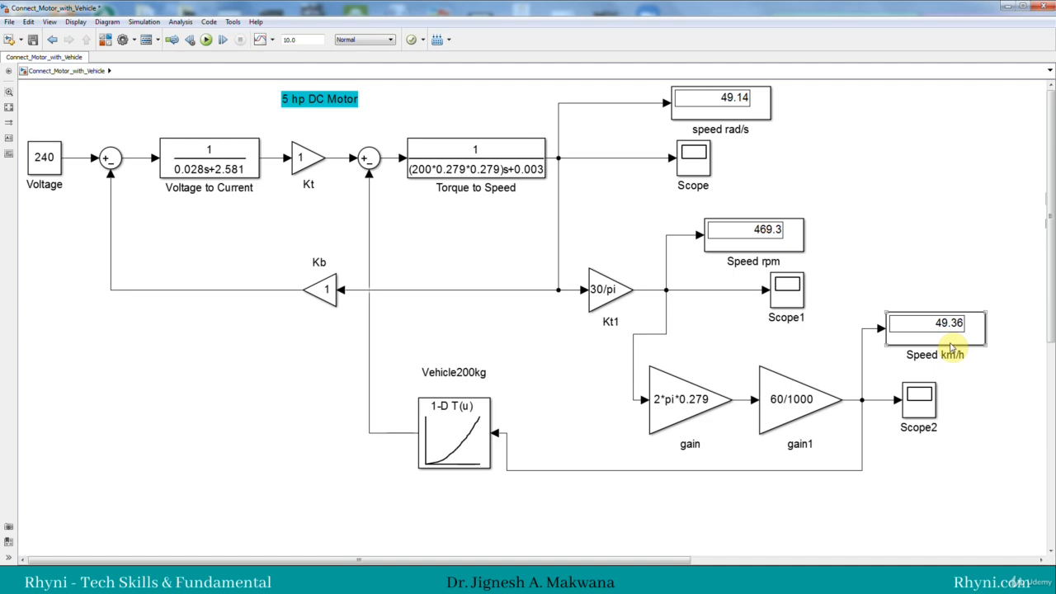
{"action": "left_click", "coordinate": [980, 388]}
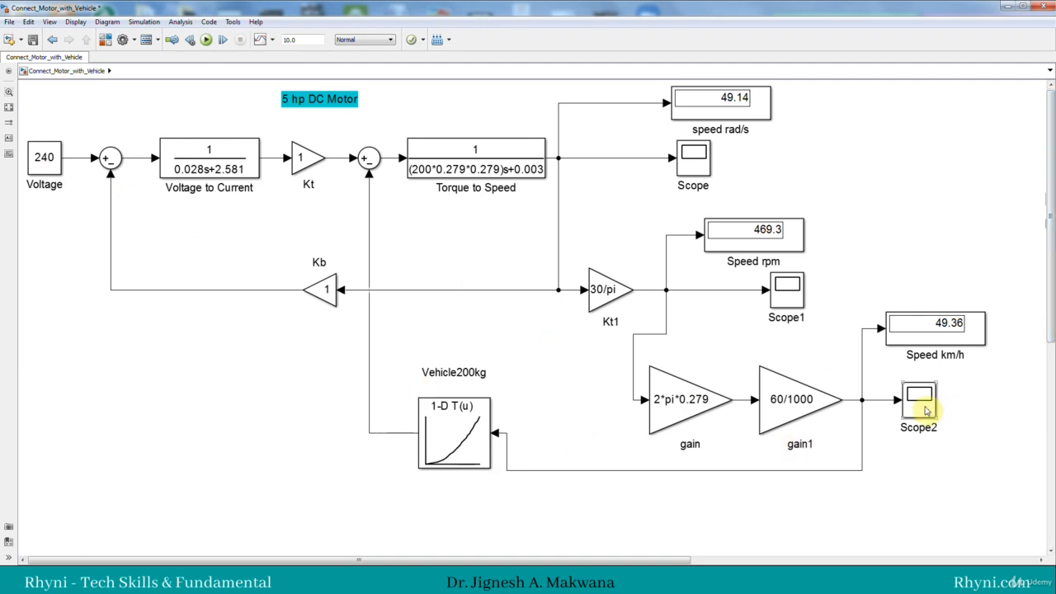
Step: View the Scope1 rpm plot and the Scope2 km/h plot, autoscaling the Scope2 curve, and close both scopes
{"action": "double_click", "coordinate": [785, 299]}
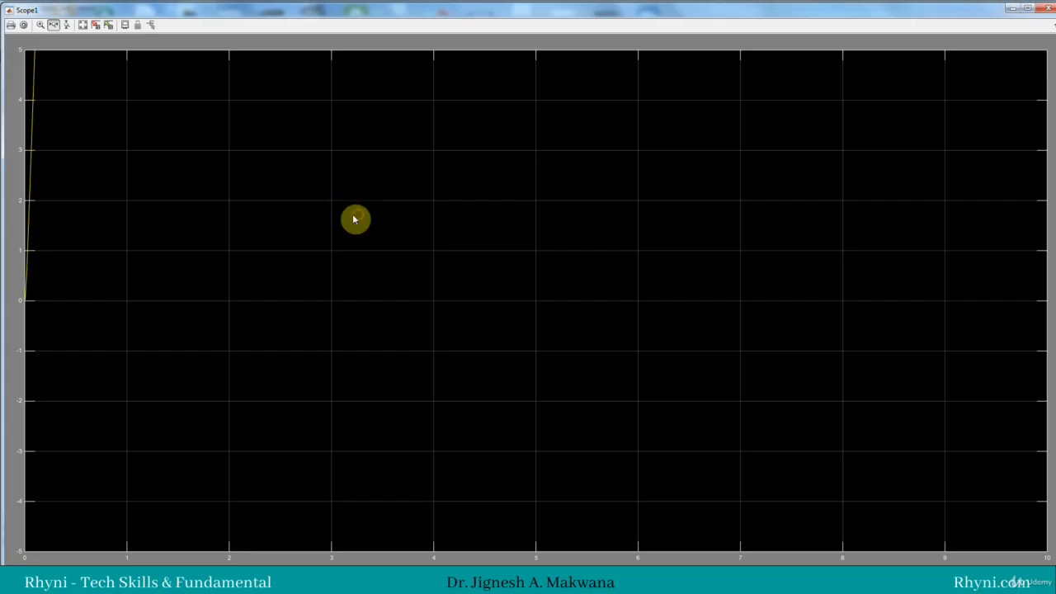
{"action": "left_click", "coordinate": [1038, 8]}
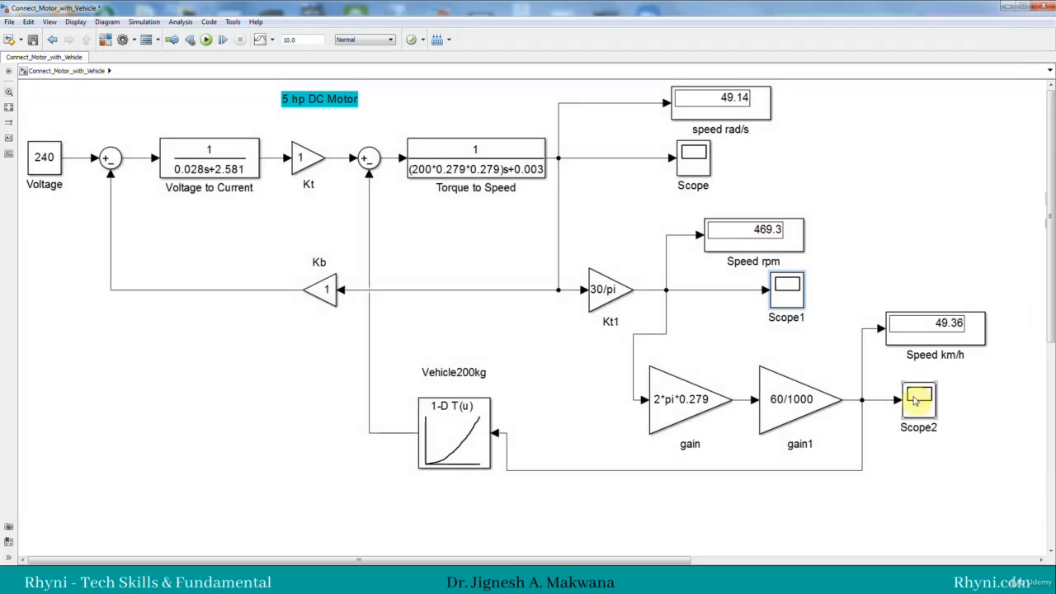
{"action": "double_click", "coordinate": [914, 396]}
{"action": "right_click", "coordinate": [378, 205]}
{"action": "left_click", "coordinate": [410, 228]}
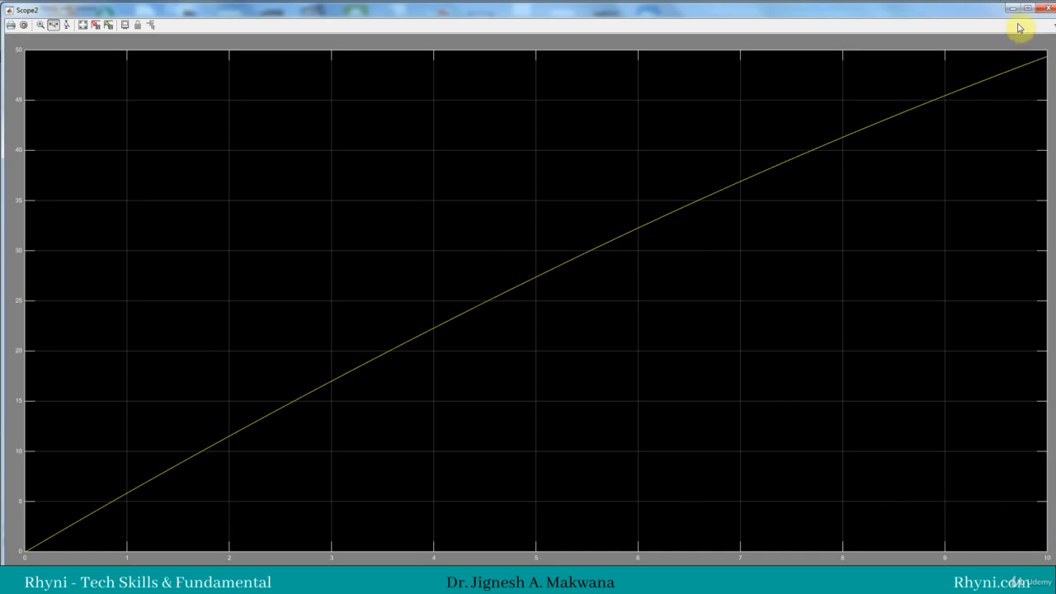
{"action": "left_click", "coordinate": [1046, 9]}
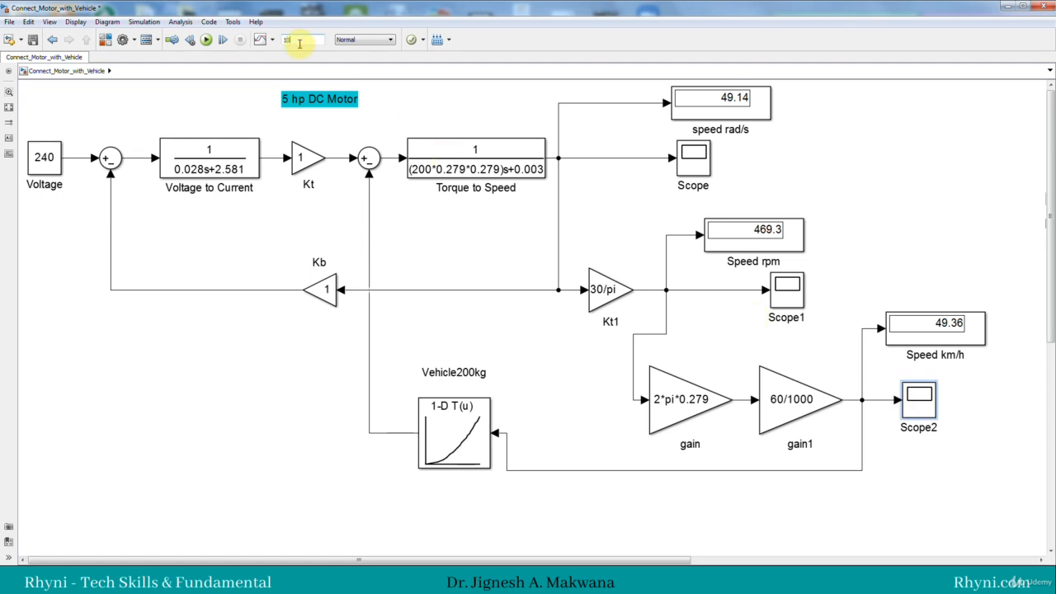
Step: Run the simulation with a stop time of 100, view the autoscaled km/h curve in Scope2, and close the scope
{"action": "left_click", "coordinate": [206, 39]}
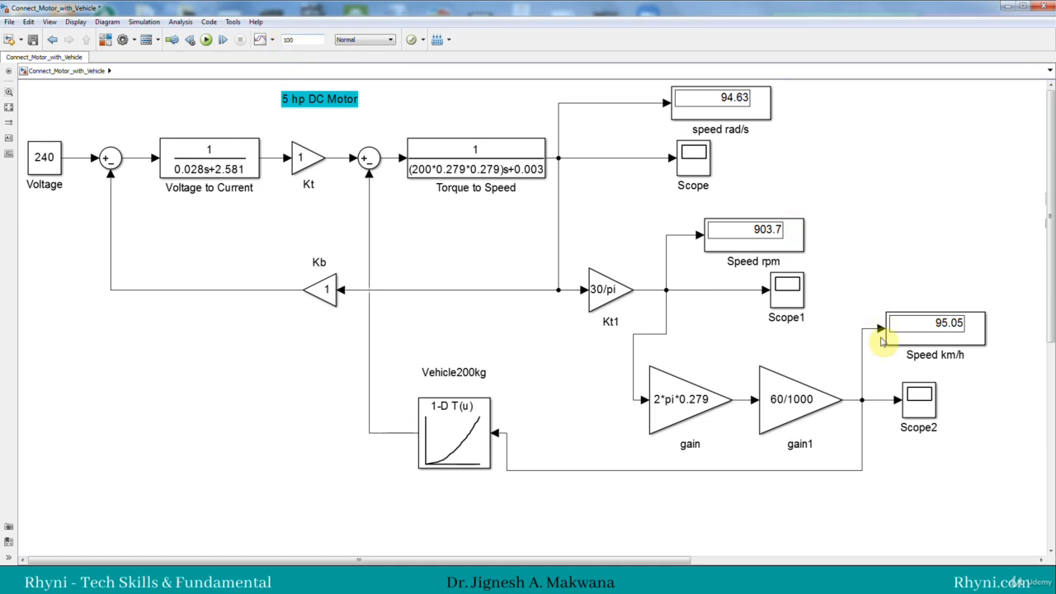
{"action": "double_click", "coordinate": [920, 398]}
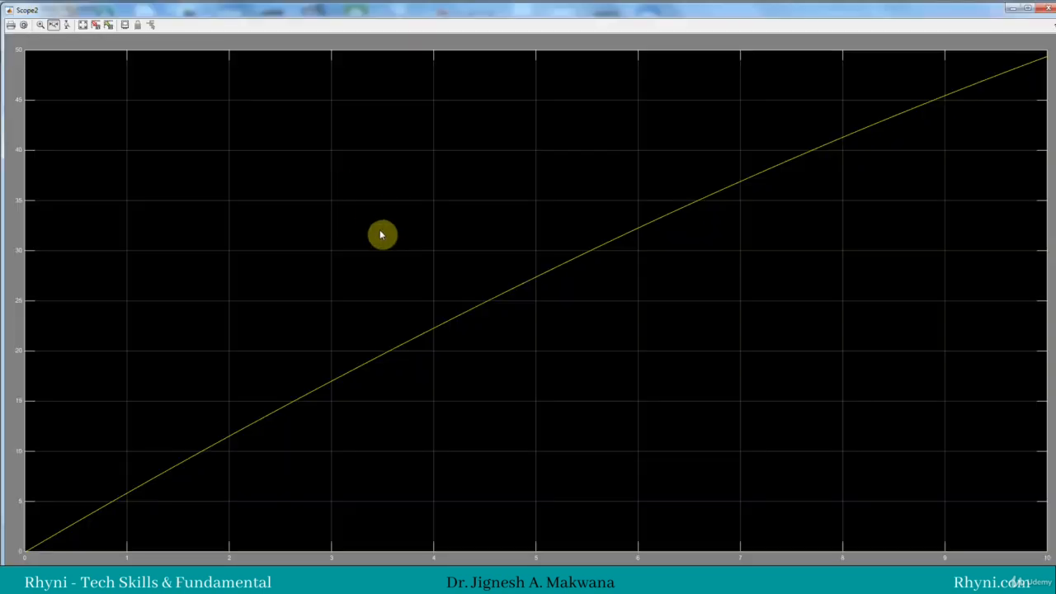
{"action": "right_click", "coordinate": [381, 235]}
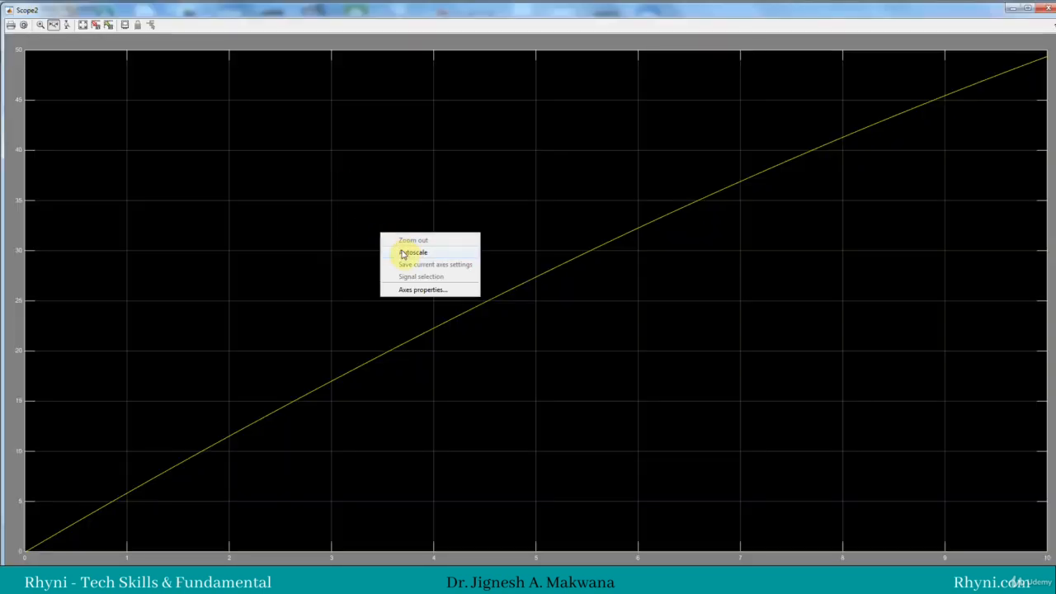
{"action": "left_click", "coordinate": [405, 254]}
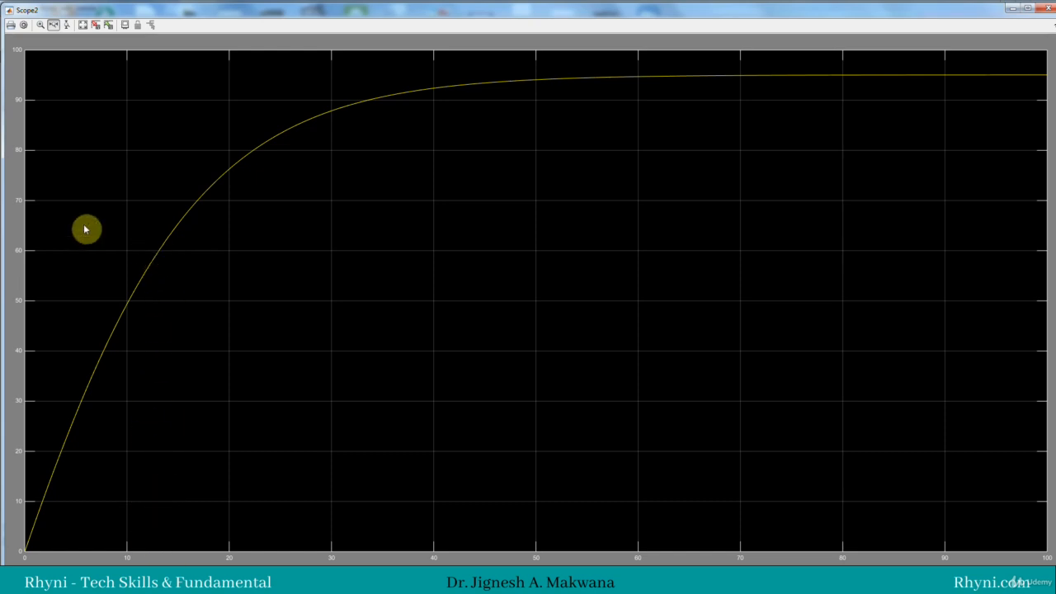
{"action": "left_click", "coordinate": [1045, 10]}
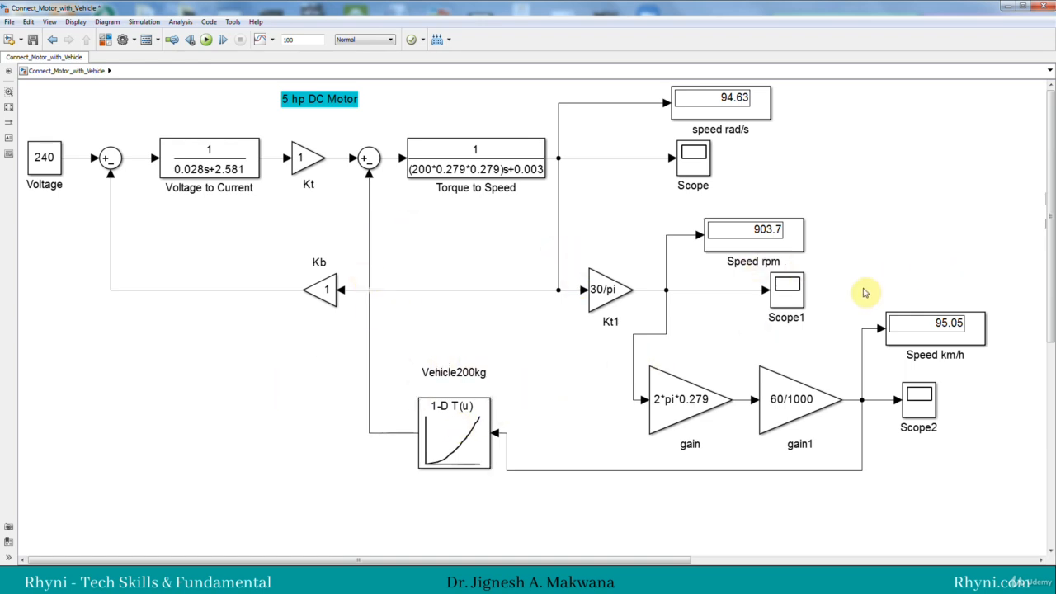
{"action": "left_click", "coordinate": [780, 321]}
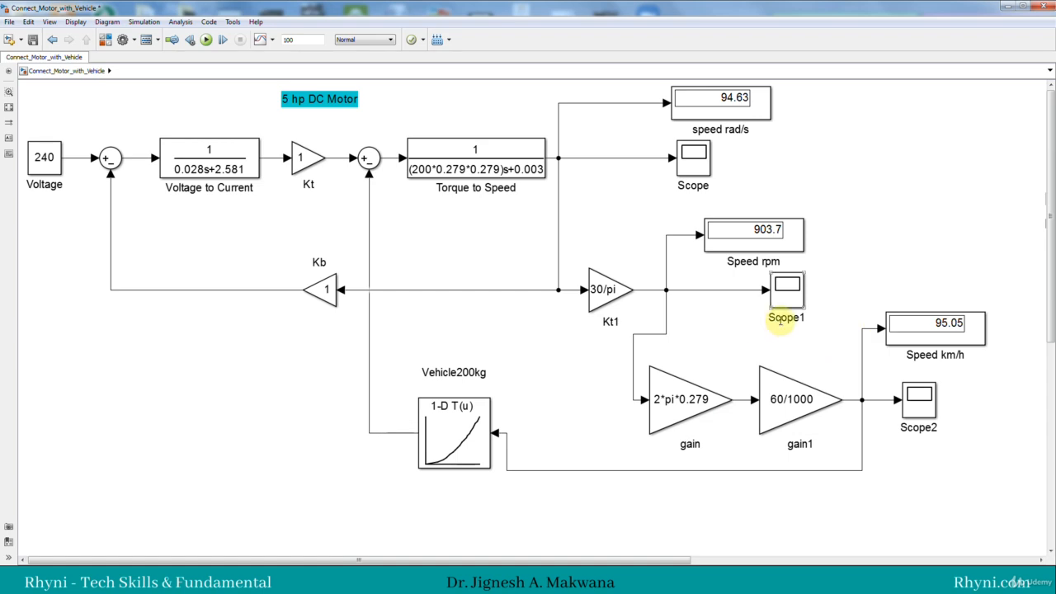
{"action": "left_click", "coordinate": [510, 168]}
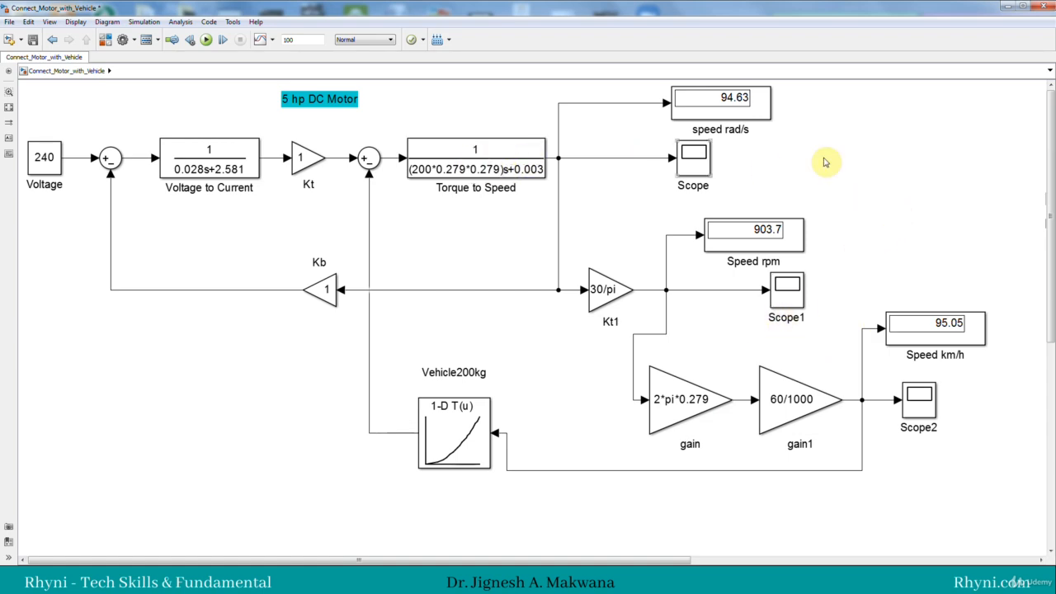
{"action": "left_click", "coordinate": [907, 192]}
{"action": "key", "text": "ctrl+s"}
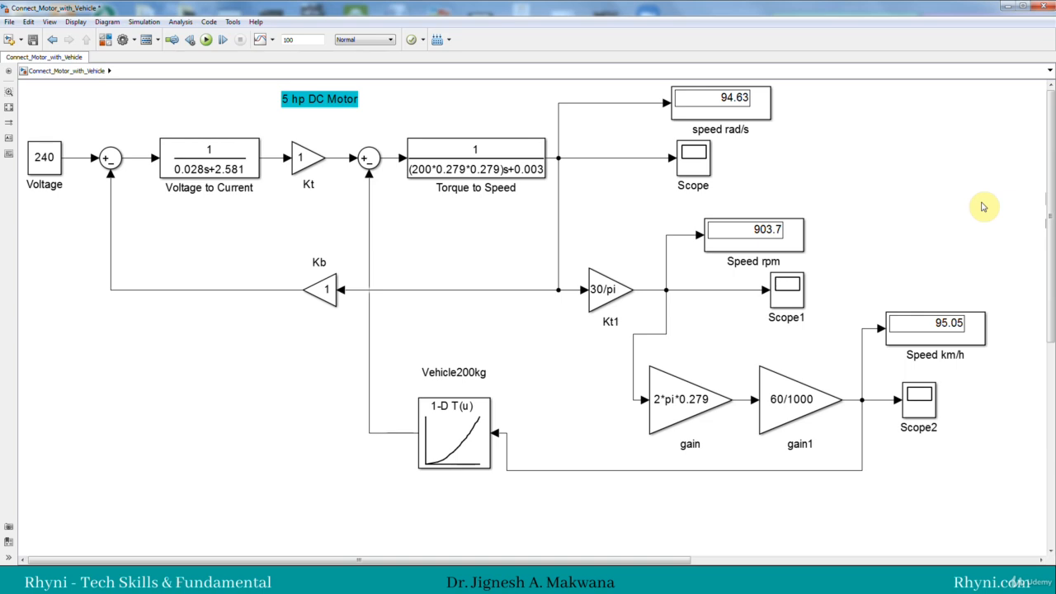
{"action": "left_click", "coordinate": [472, 459]}
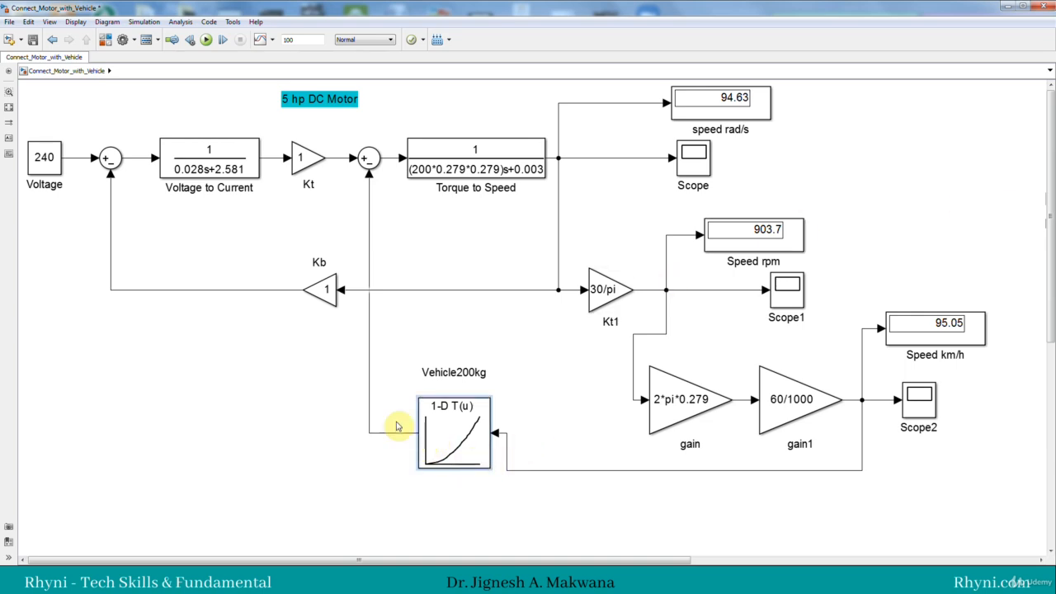
{"action": "left_click", "coordinate": [394, 252]}
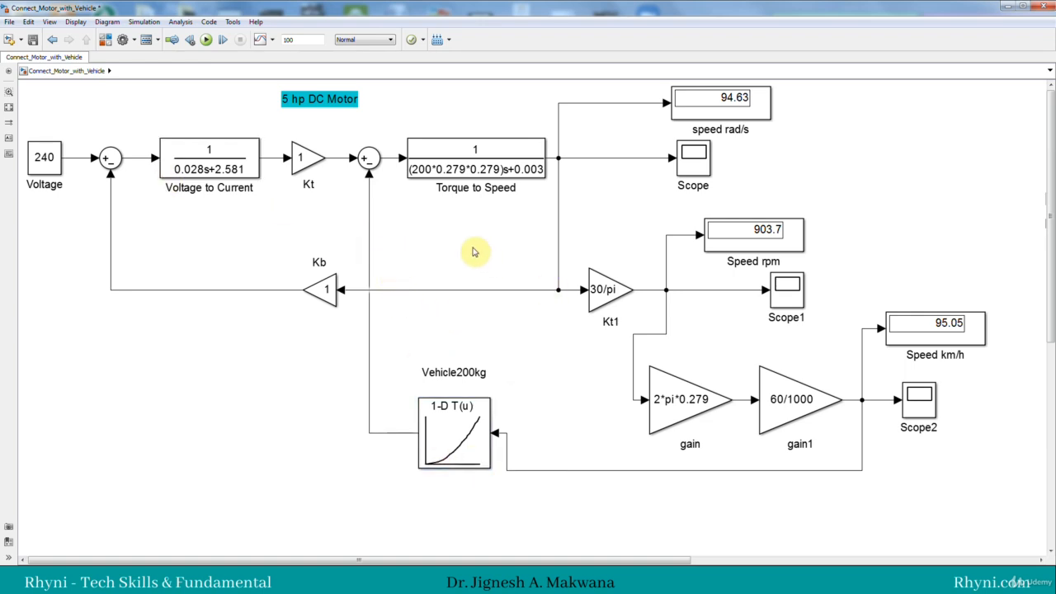